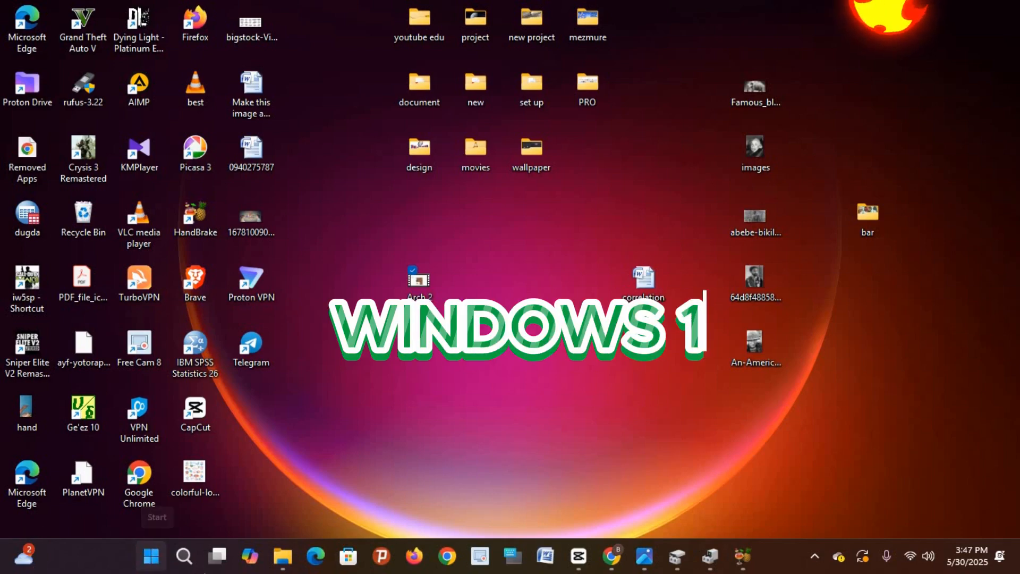
Search Windows for "edit" and open the Edit power plan settings.
left_click(151, 555)
mouse_move(217, 555)
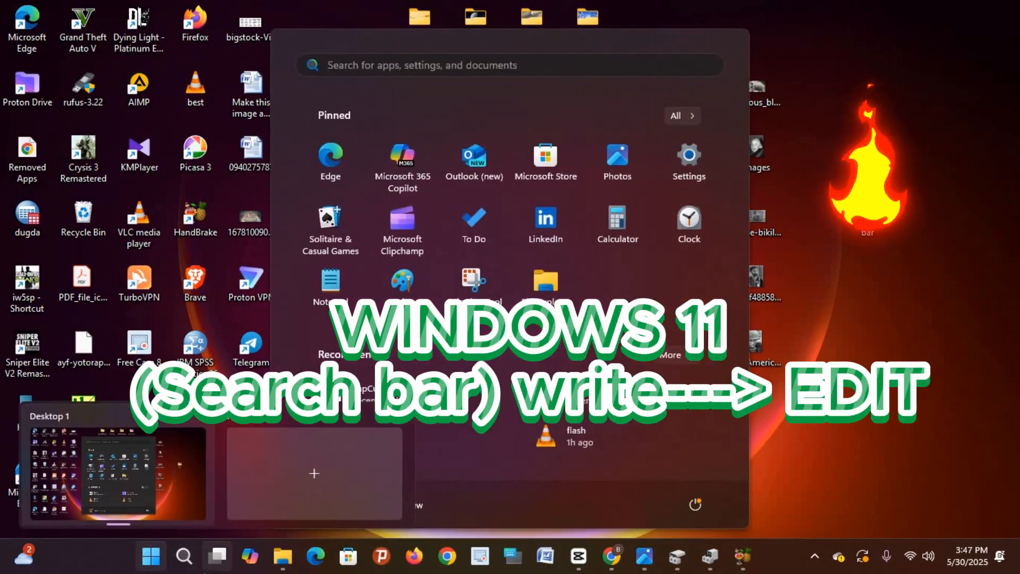
type("edit")
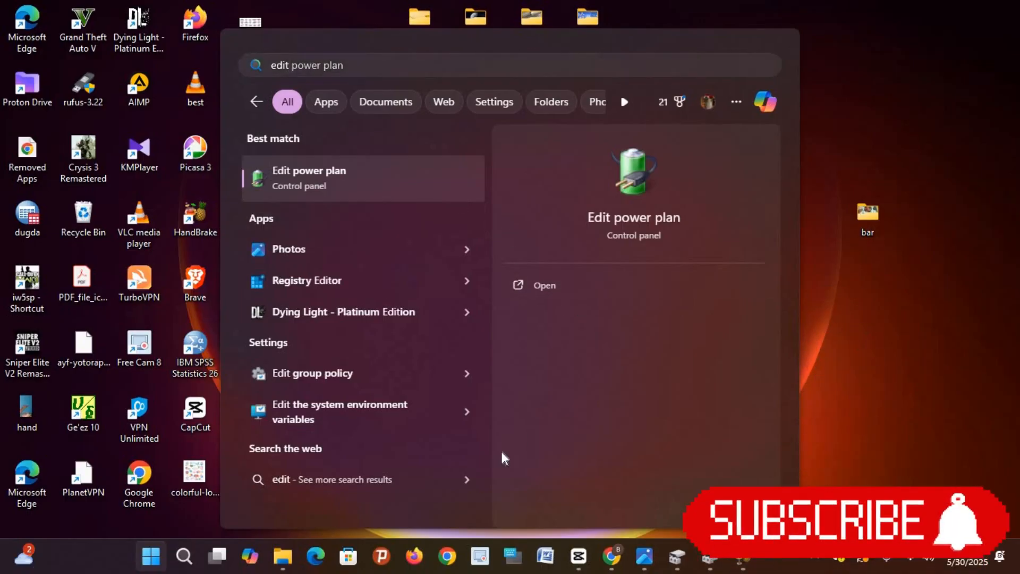
key("Escape")
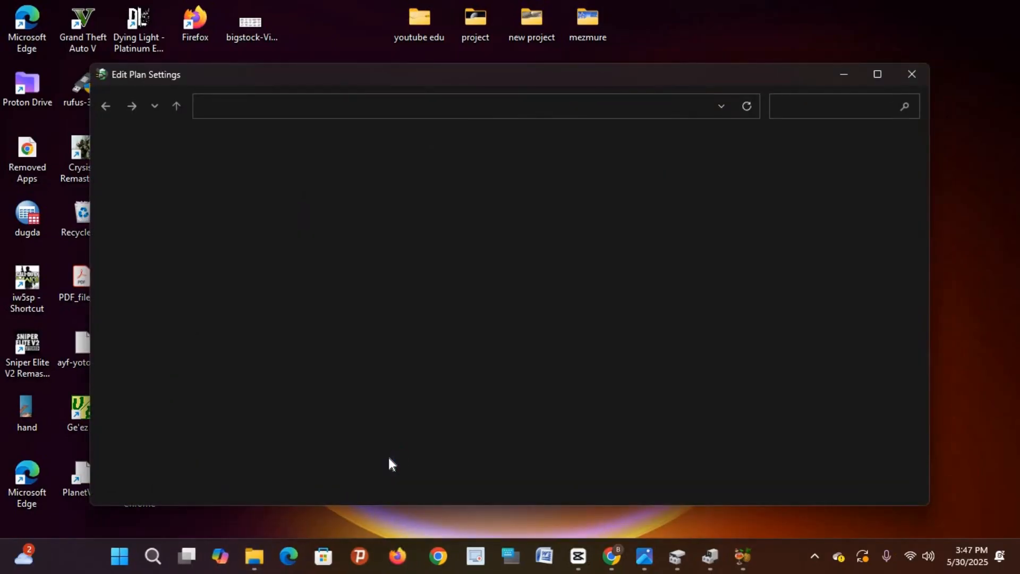
Search Windows for "control", open Control Panel and maximize its window.
key("super")
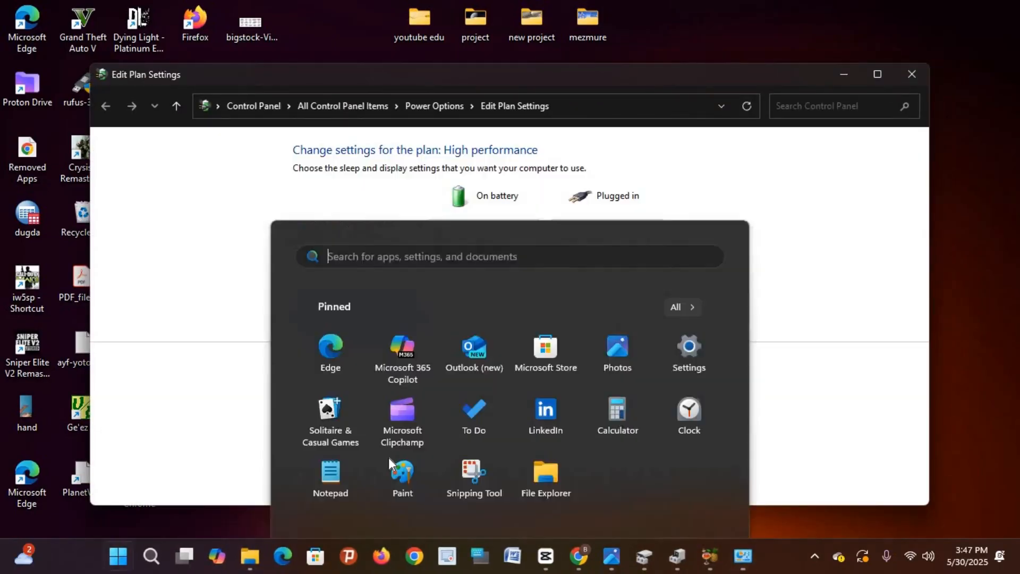
type("control")
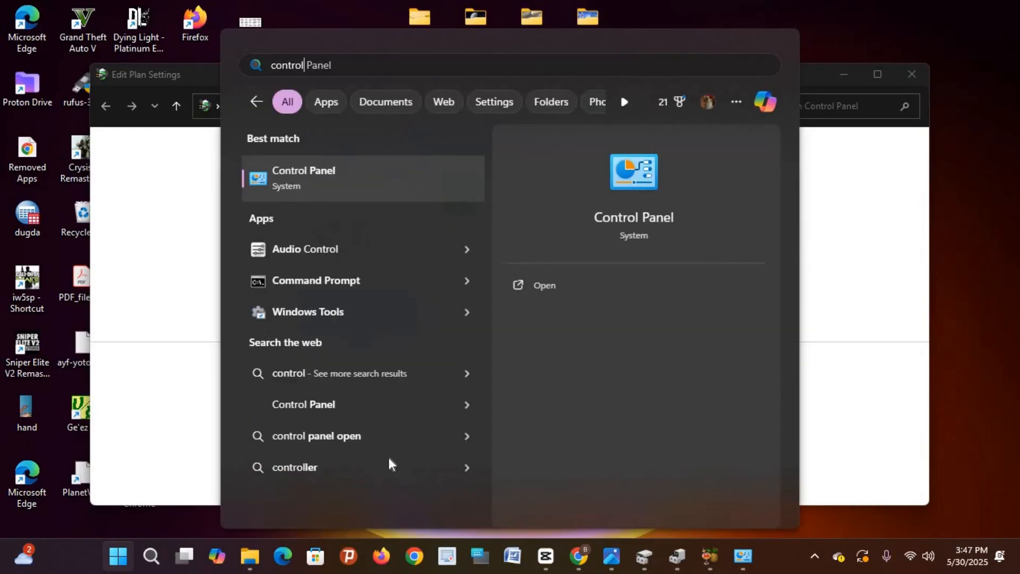
left_click(339, 184)
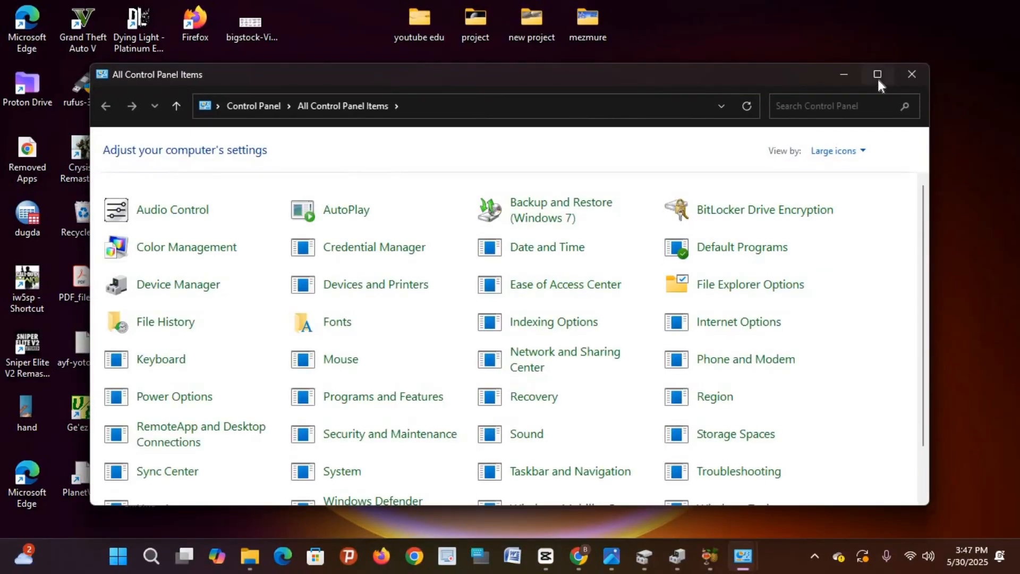
left_click(877, 74)
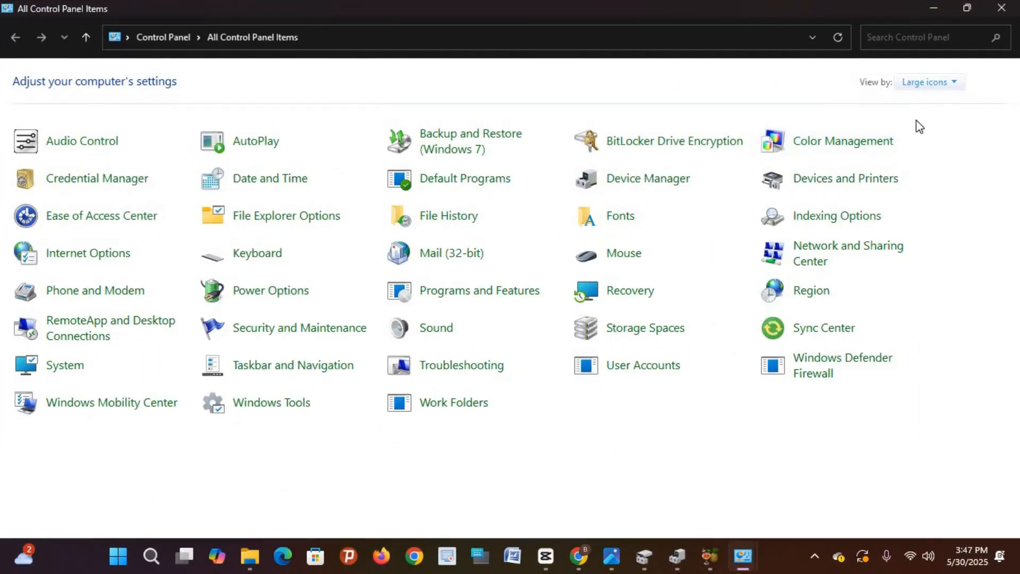
Switch the Control Panel view to Category and back to Large icons.
left_click(930, 84)
left_click(934, 104)
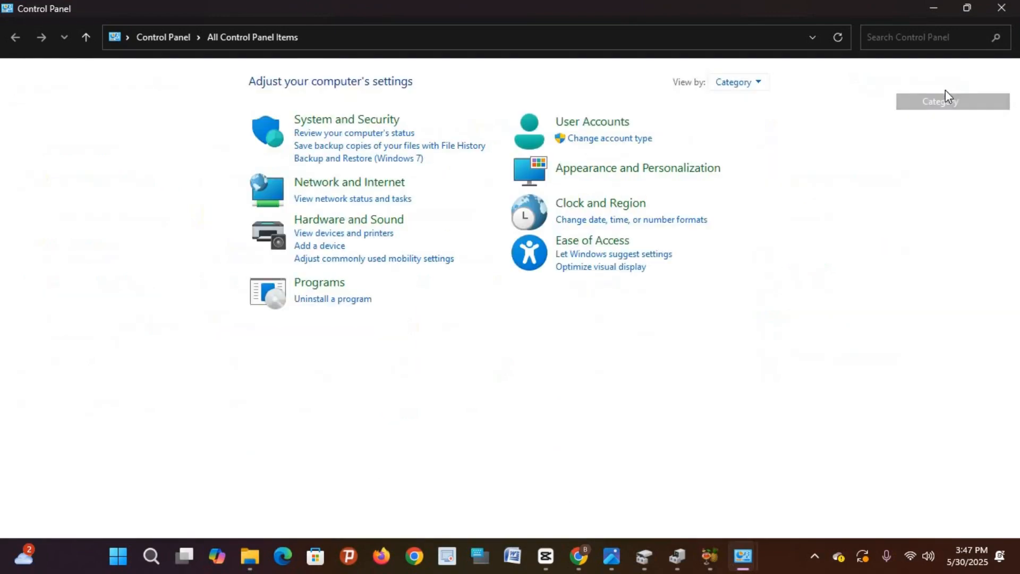
left_click(737, 82)
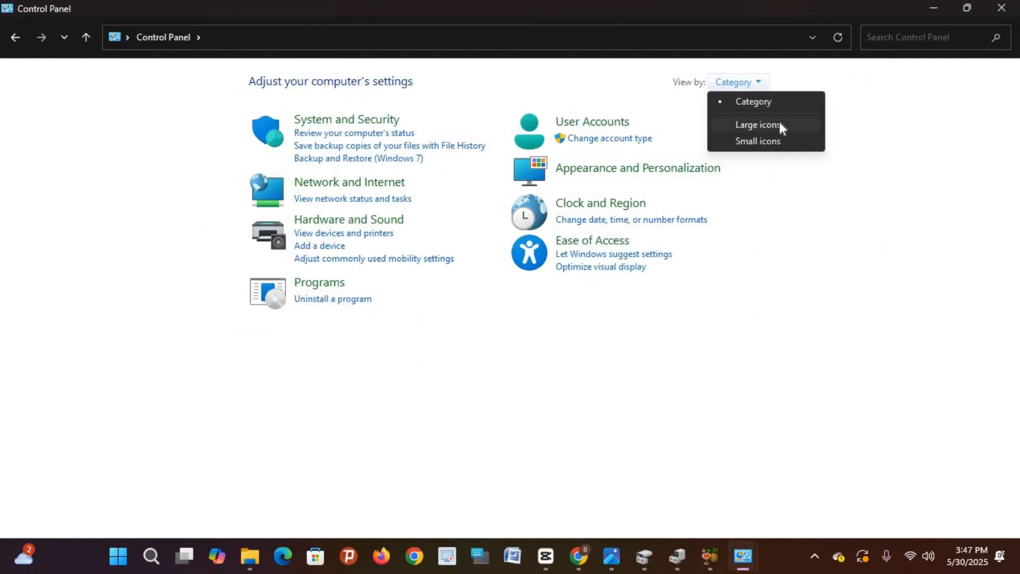
left_click(780, 126)
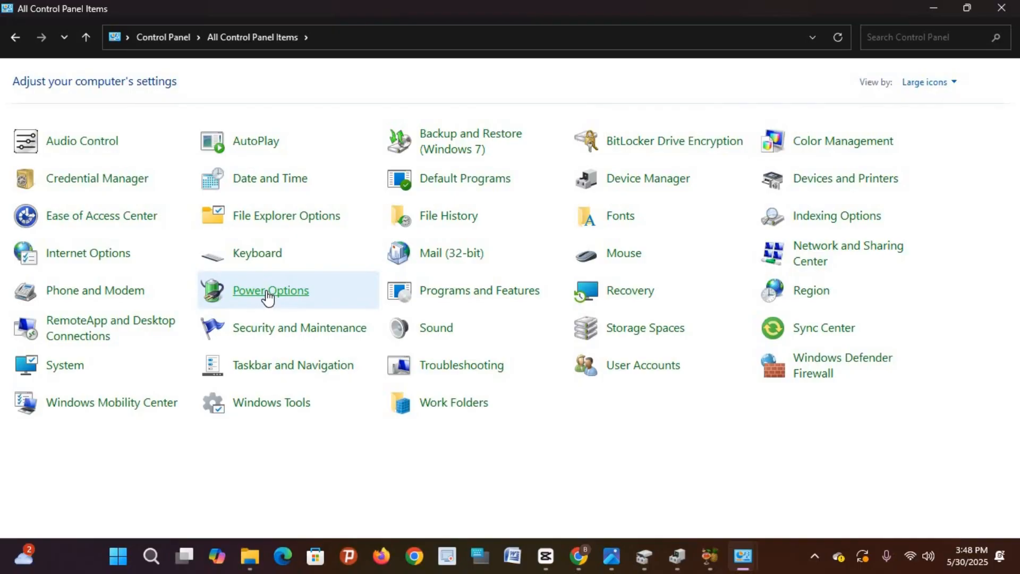
Go through Power Options to the High performance plan's sleep settings and open its advanced power settings.
left_click(269, 296)
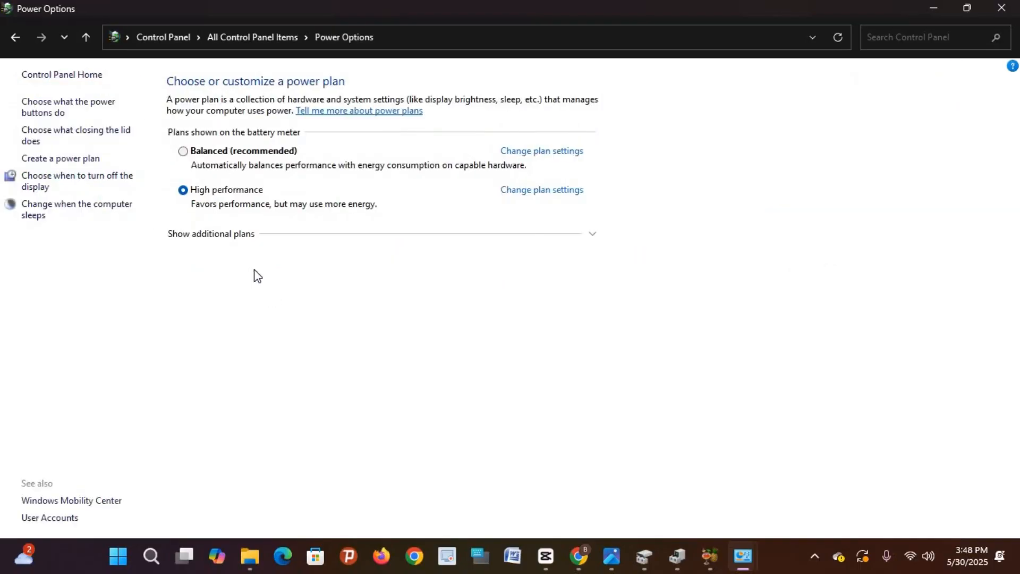
left_click(95, 208)
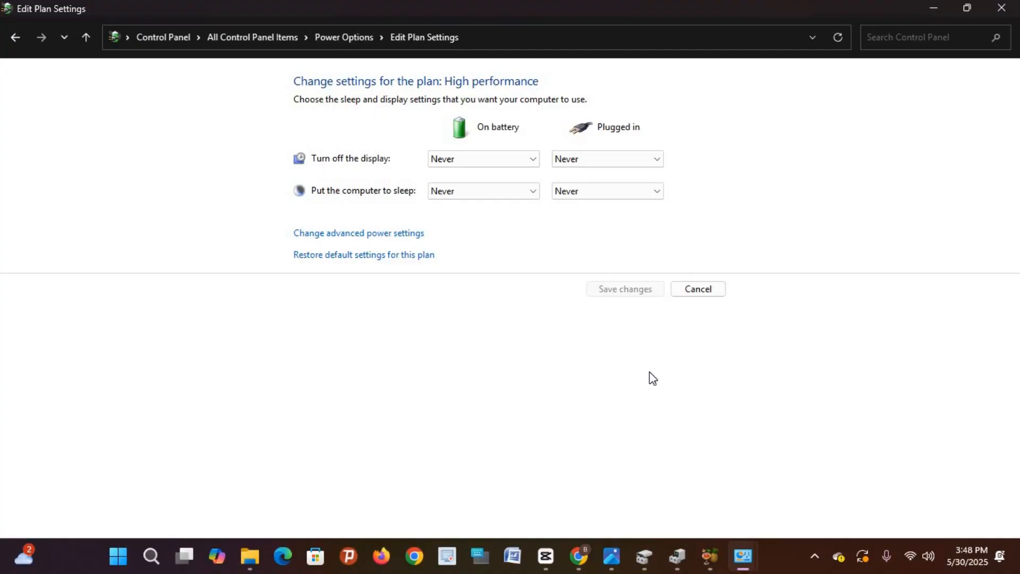
left_click(394, 236)
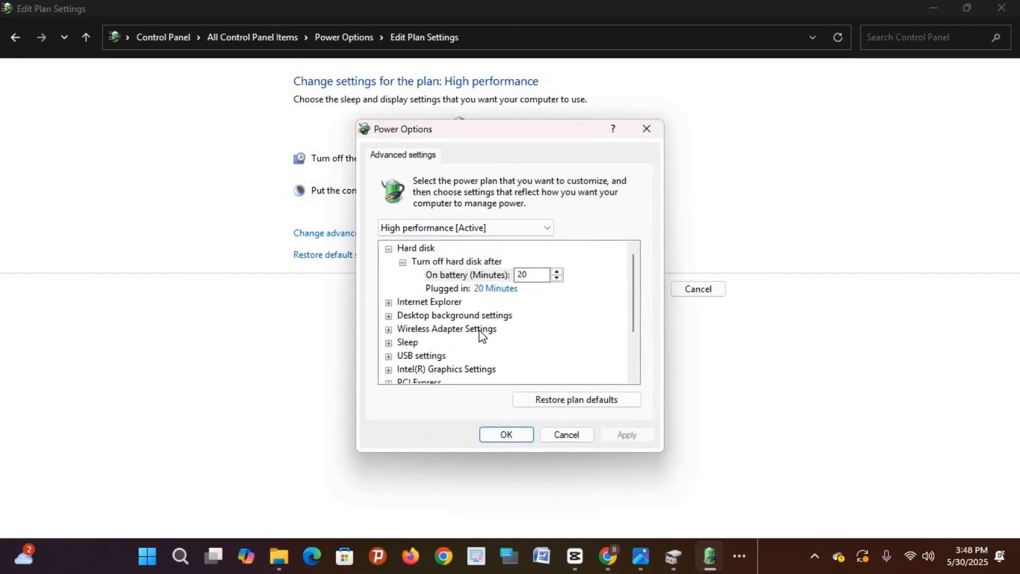
Collapse the Hard disk group and expand Maximum processor state under Processor power management.
left_click(388, 249)
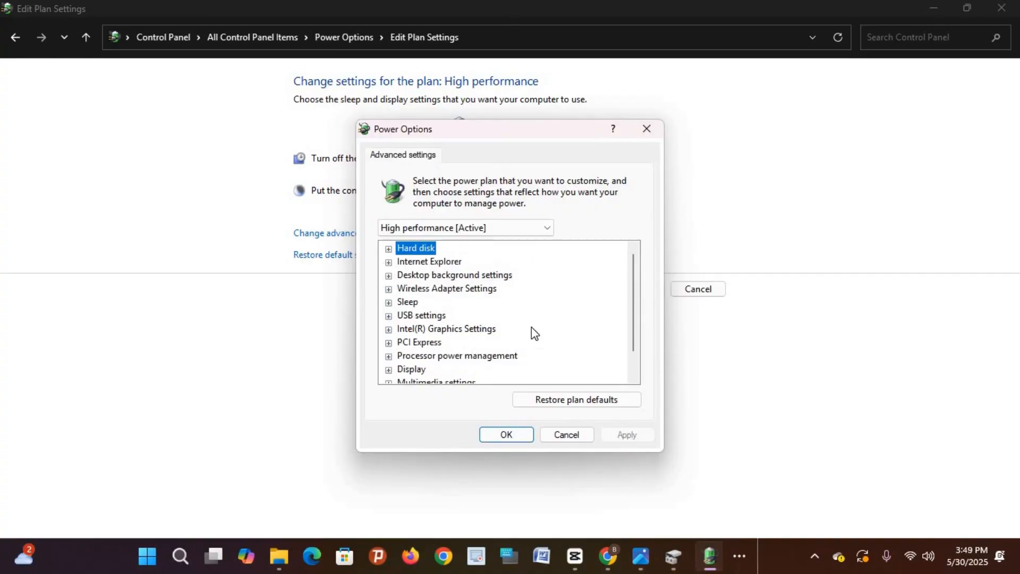
scroll(495, 338, "down", 1)
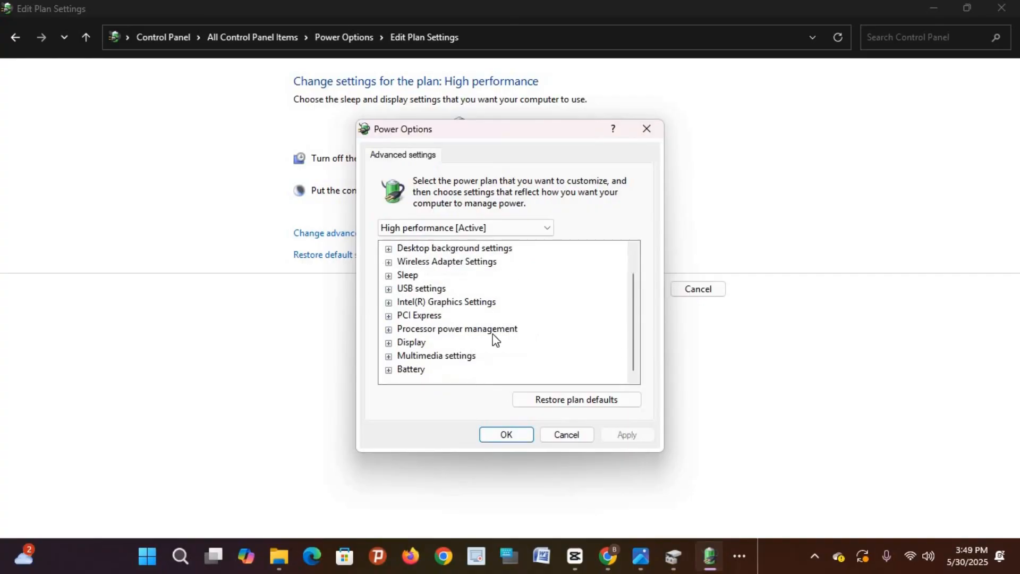
left_click(389, 331)
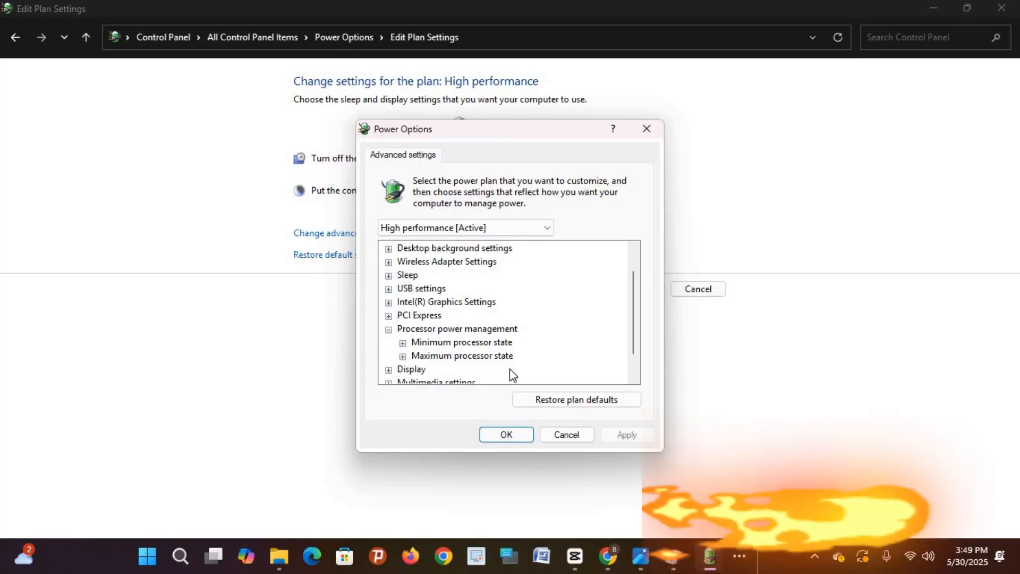
double_click(449, 356)
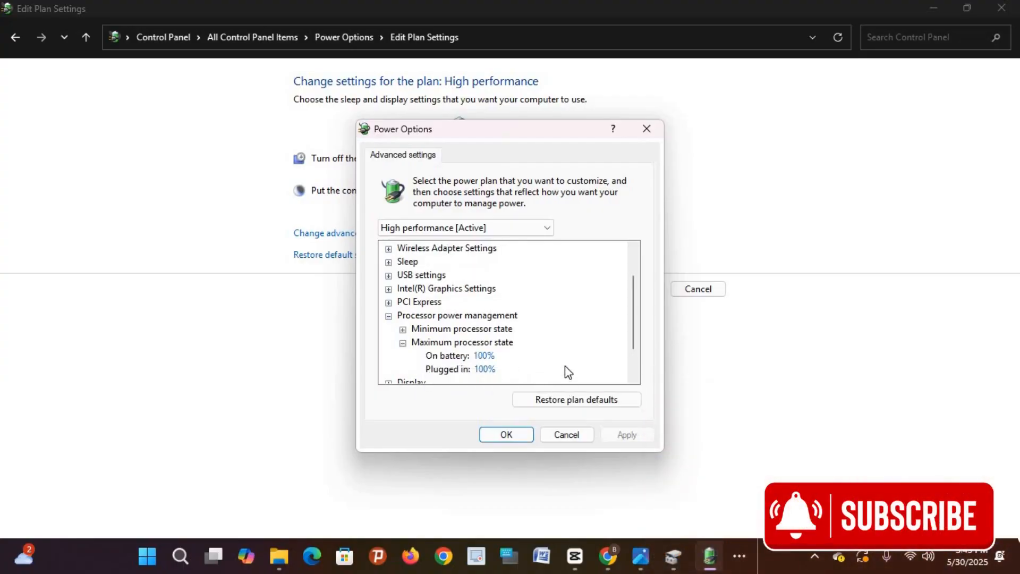
scroll(507, 346, "down", 1)
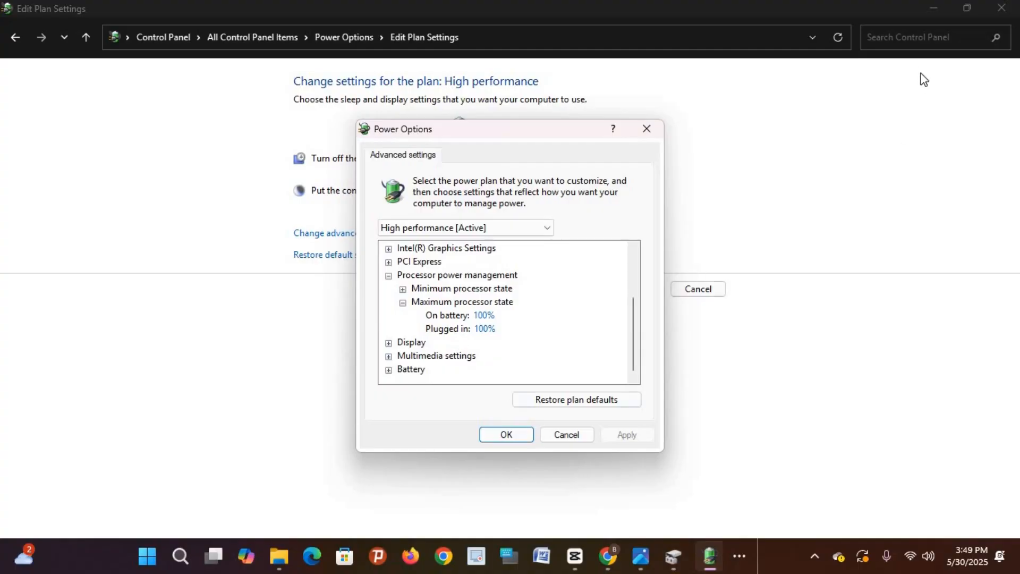
Open Task Manager and tile it side by side with the Edit Plan Settings window.
left_click(965, 8)
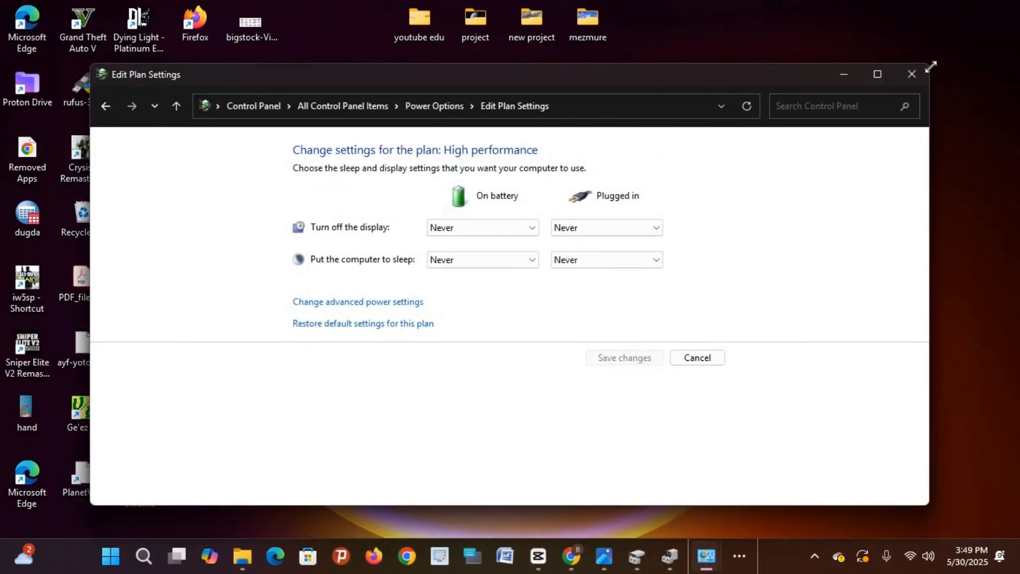
left_click_drag(775, 58, 346, 11)
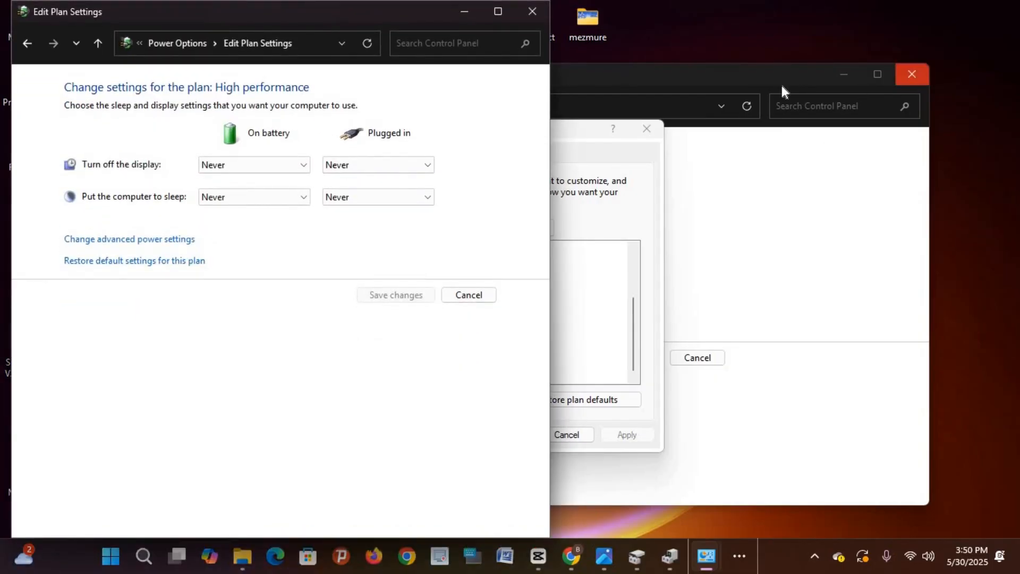
right_click(772, 569)
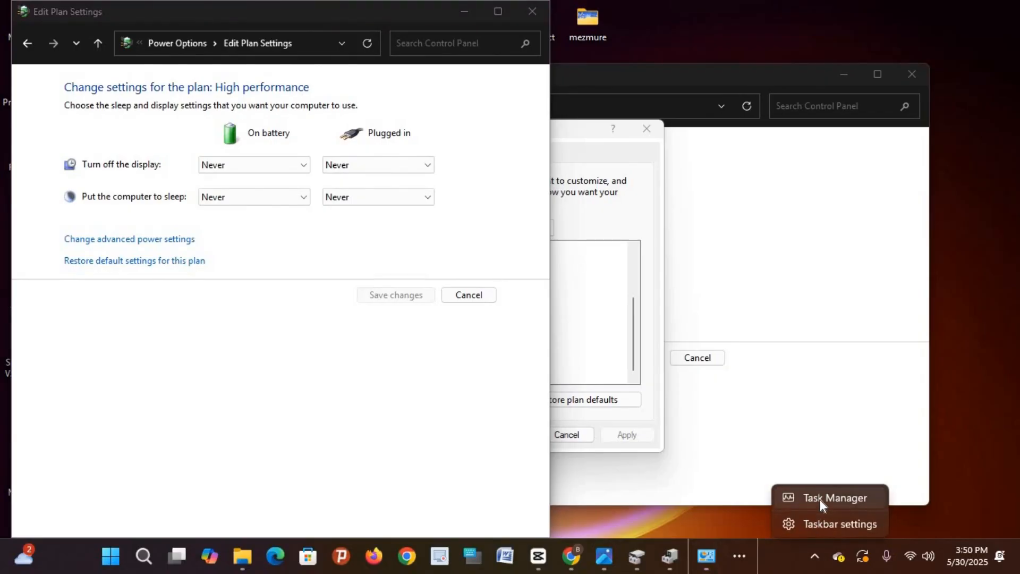
left_click(820, 499)
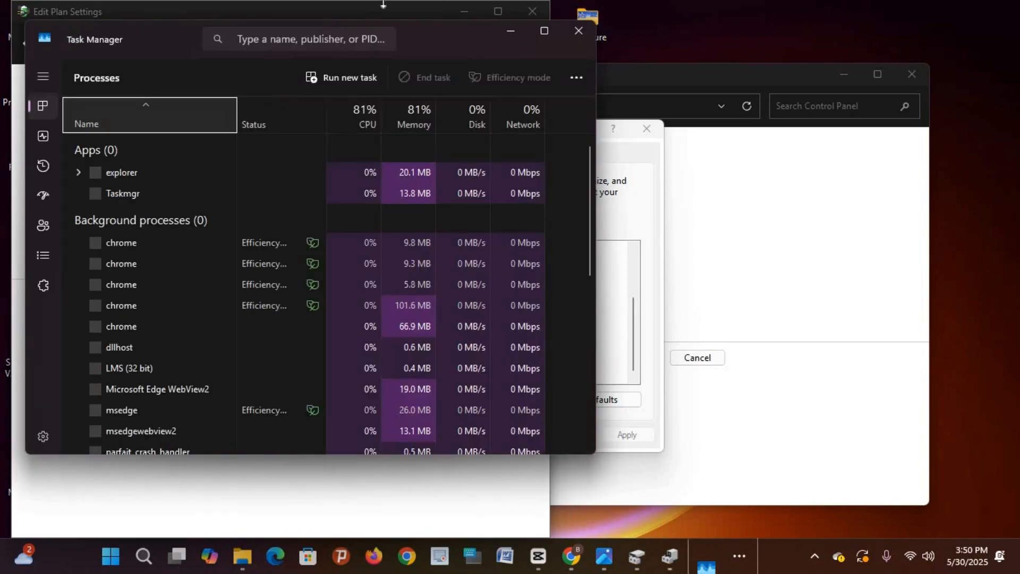
left_click_drag(432, 39, 760, 85)
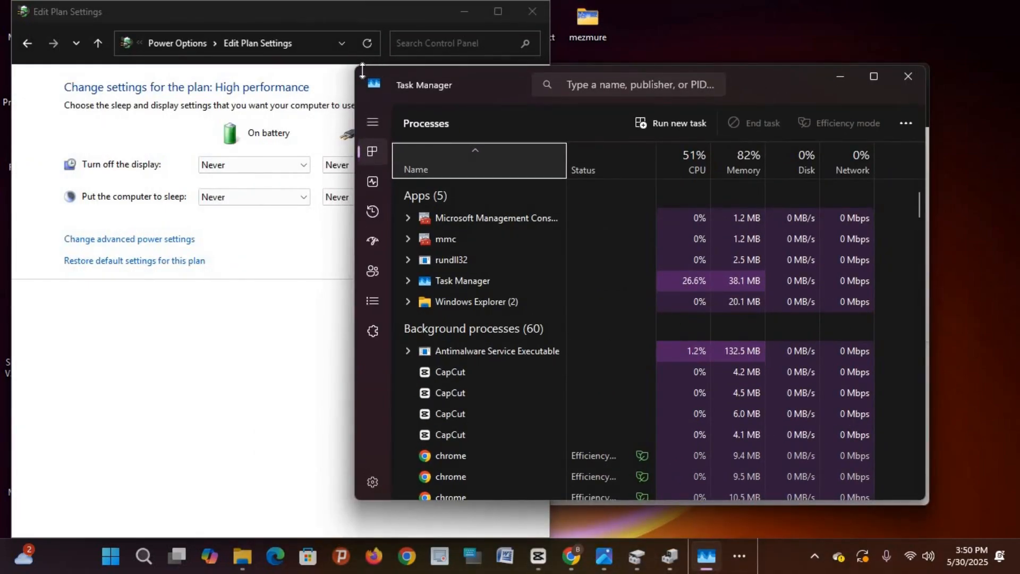
left_click_drag(741, 67, 460, 49)
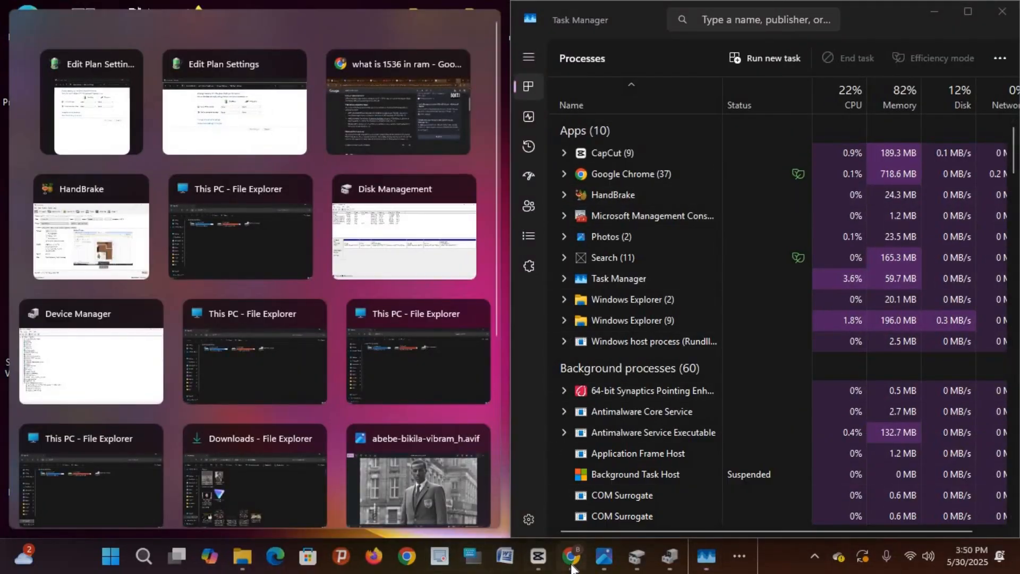
left_click(242, 555)
left_click_drag(322, 11, 418, 62)
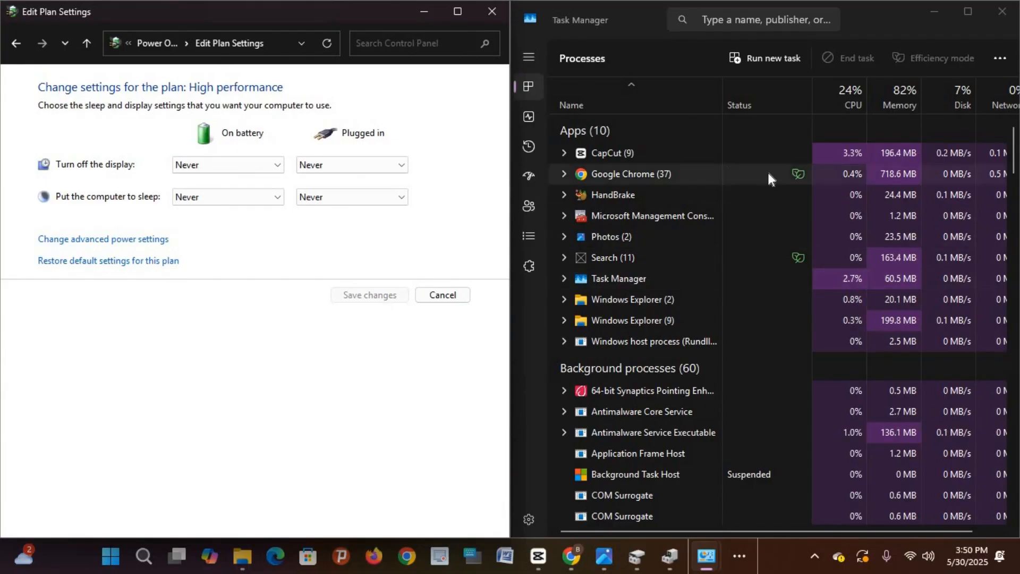
Display the CPU performance graph and details in Task Manager.
left_click(529, 116)
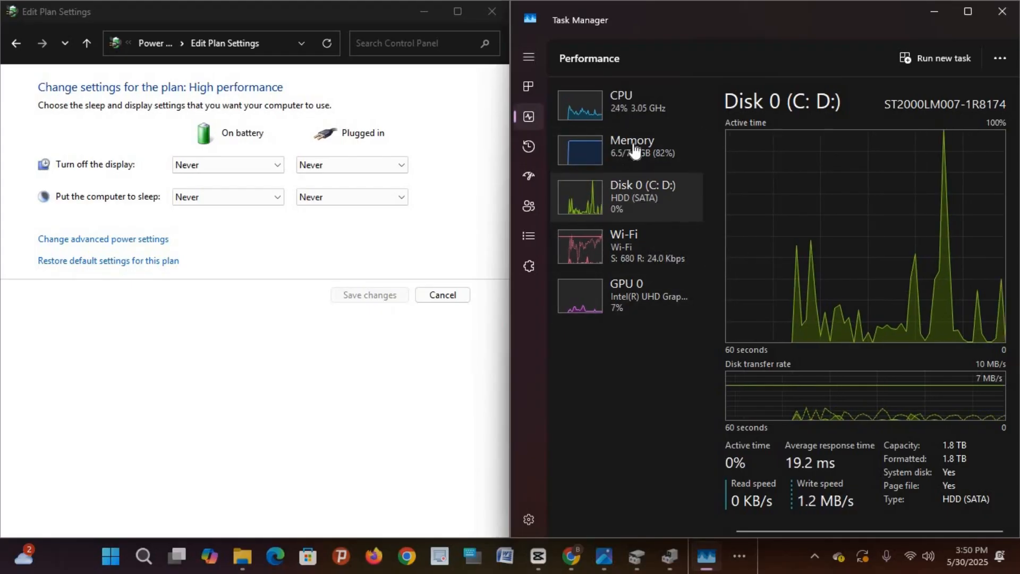
left_click(638, 105)
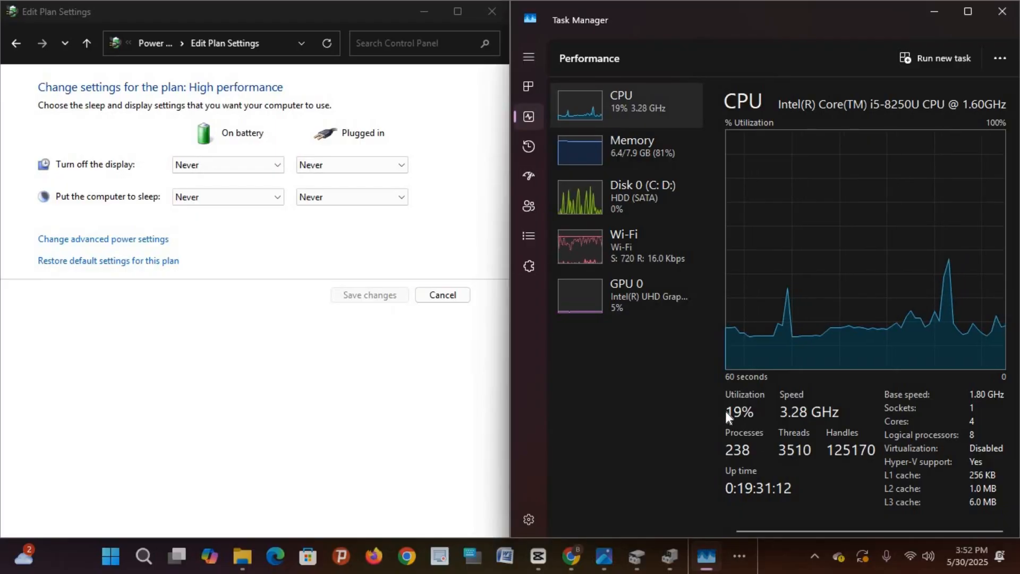
Return to the advanced power settings and set the on-battery maximum processor state to 80%.
left_click(109, 240)
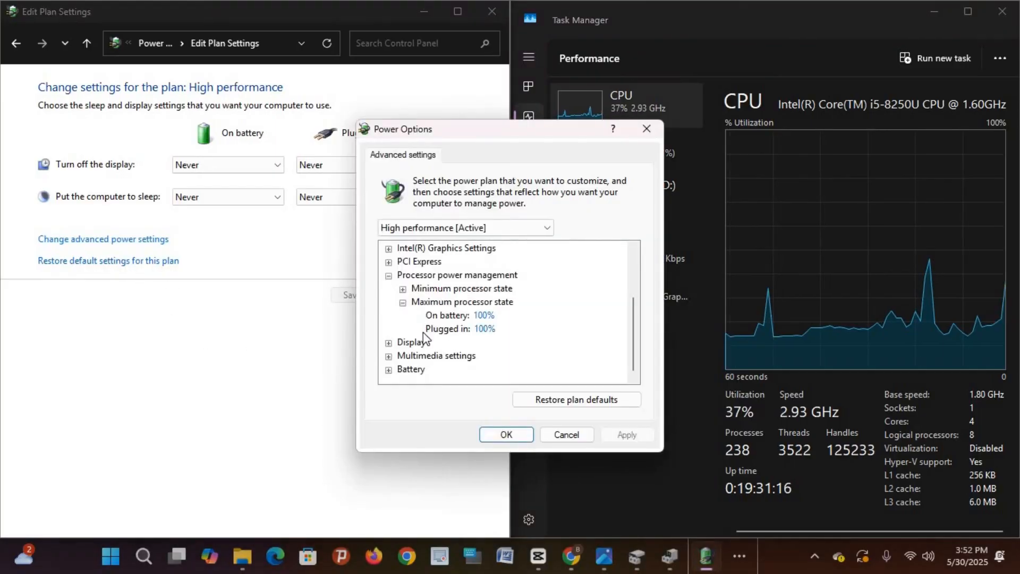
left_click(483, 317)
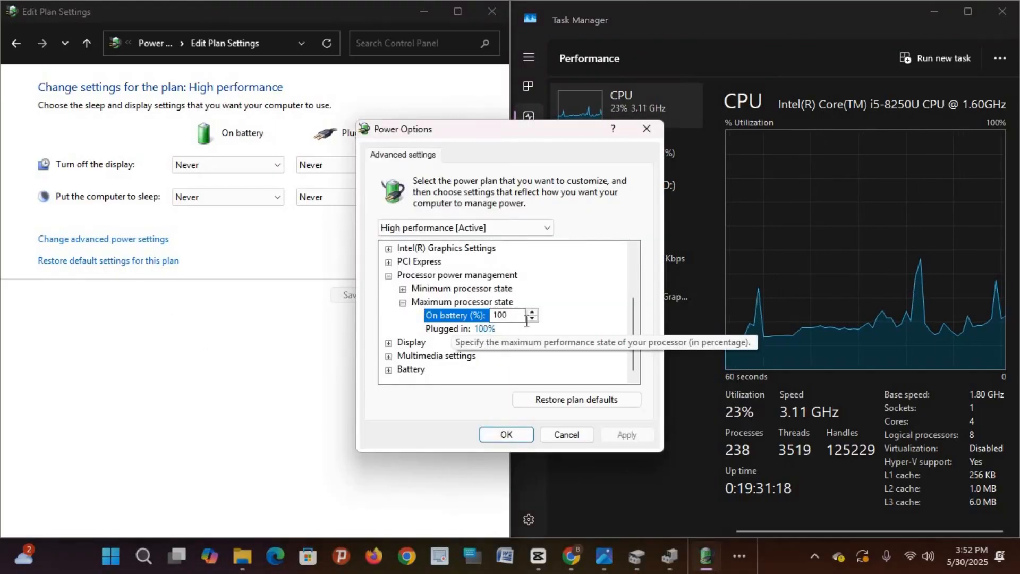
left_click(532, 318)
left_click(532, 319)
left_click(531, 319)
left_click(531, 318)
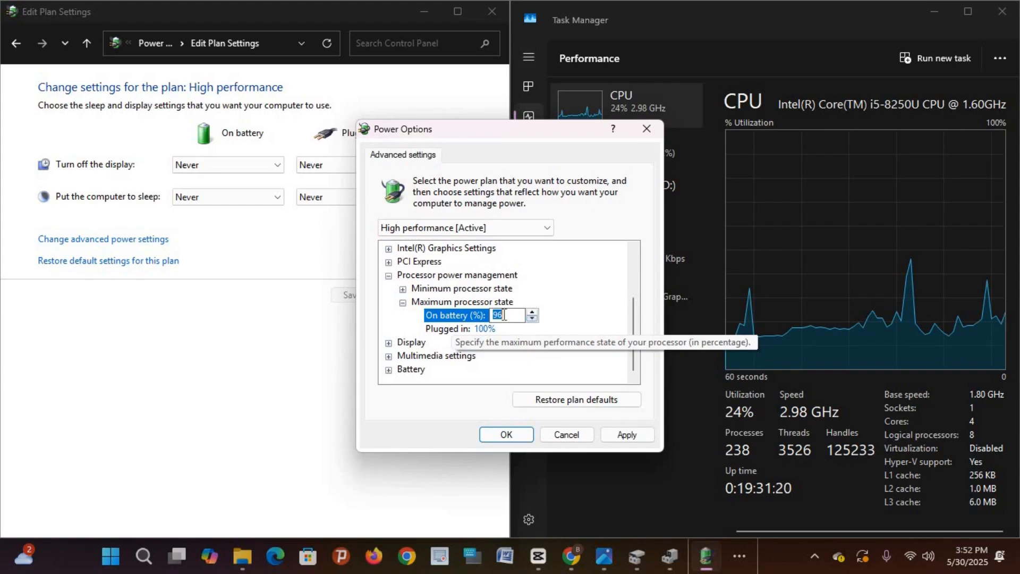
type("890")
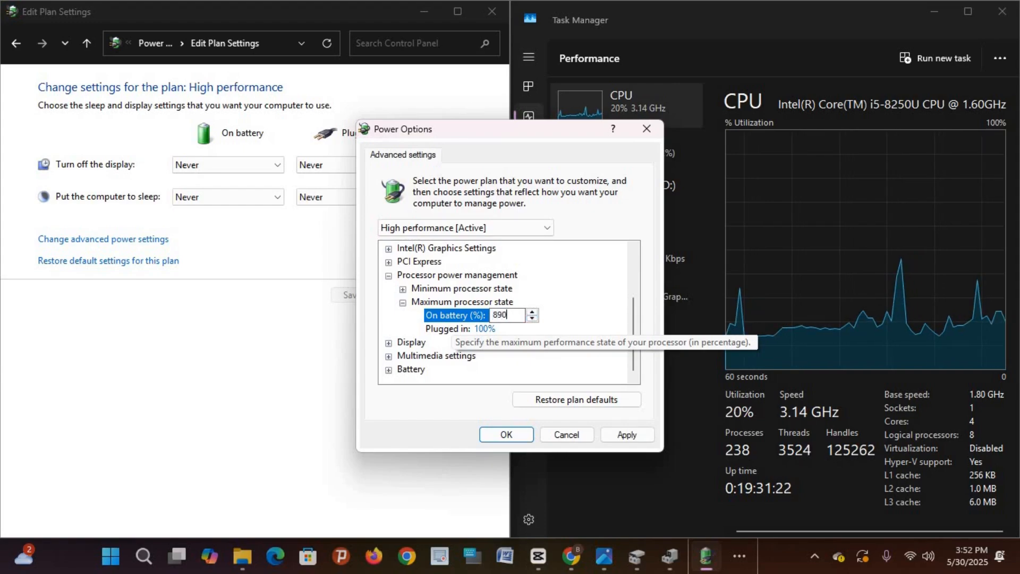
key("BackSpace")
key("BackSpace")
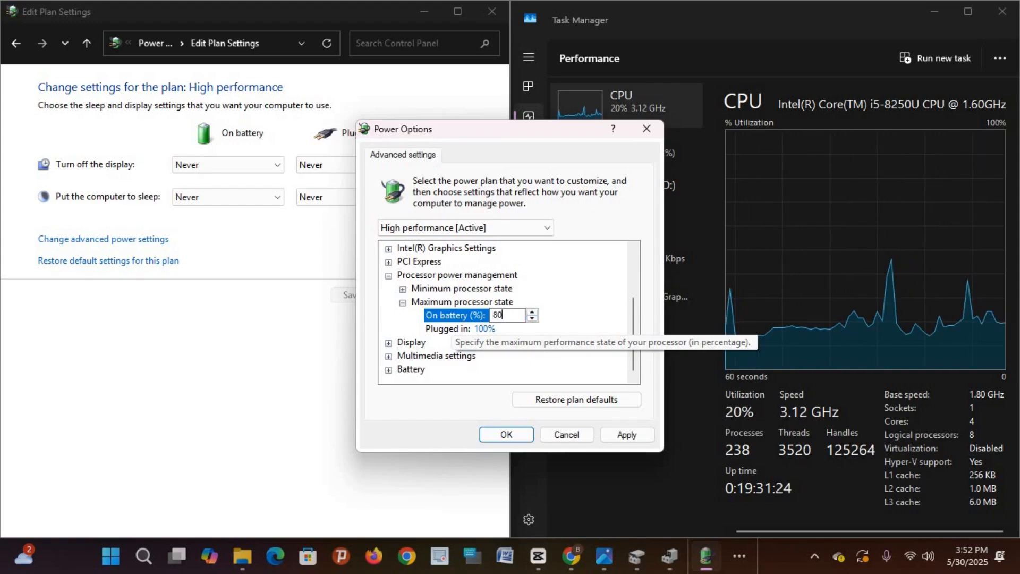
Set the plugged-in maximum processor state to 80%.
left_click(486, 328)
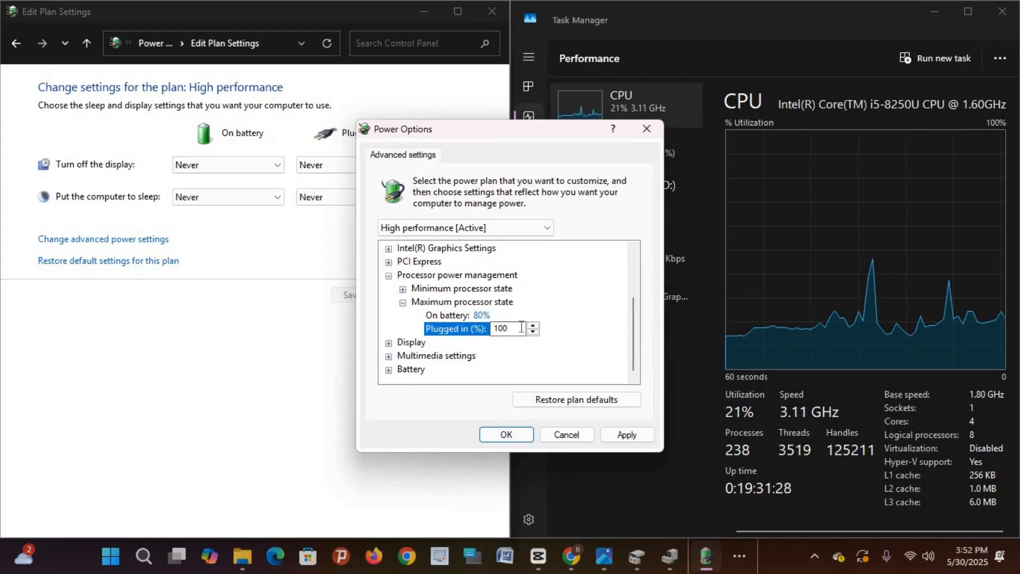
left_click(467, 332)
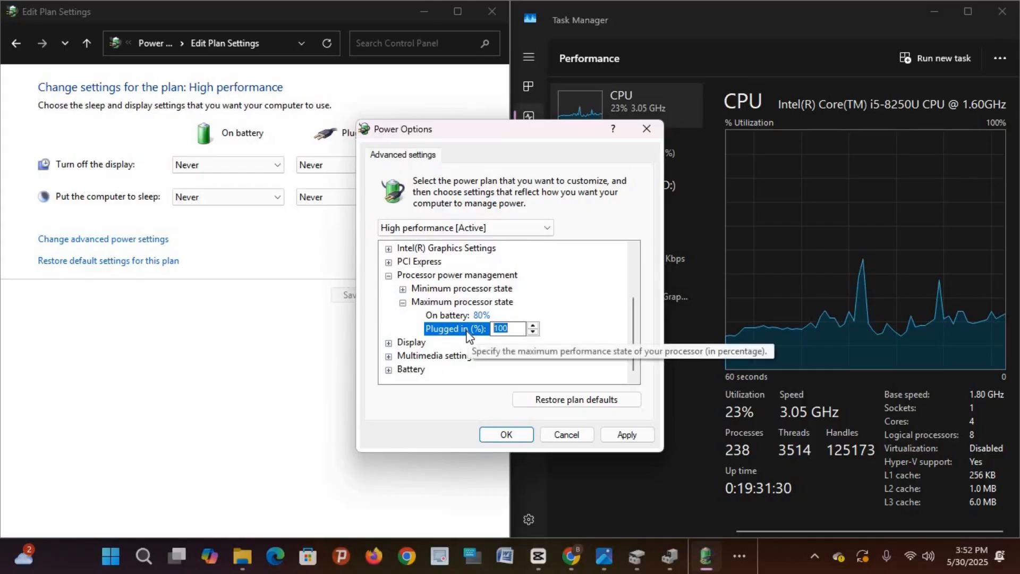
type("80")
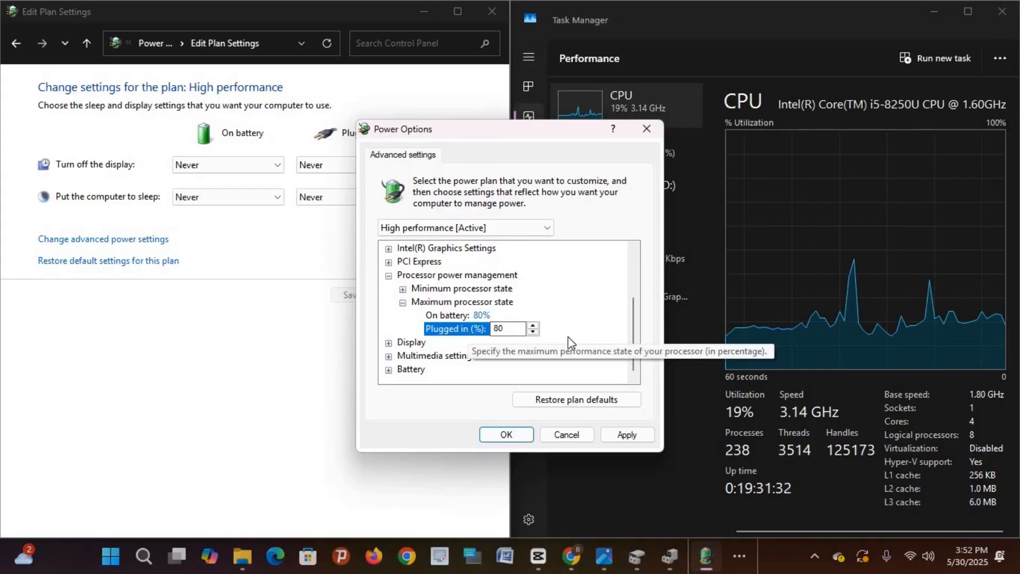
Apply and close the advanced power settings, and display the Memory performance details in Task Manager.
left_click(625, 436)
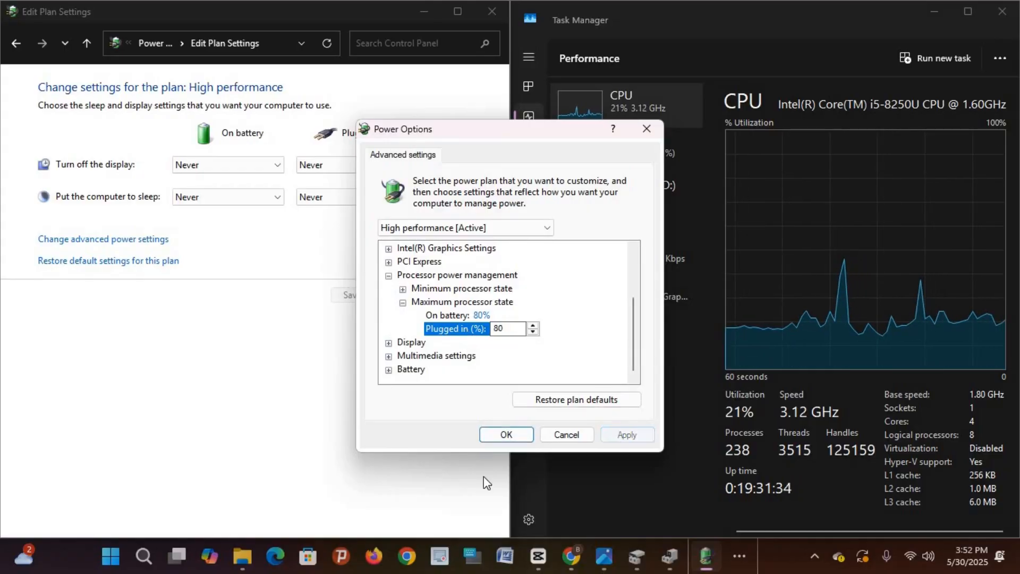
left_click(504, 436)
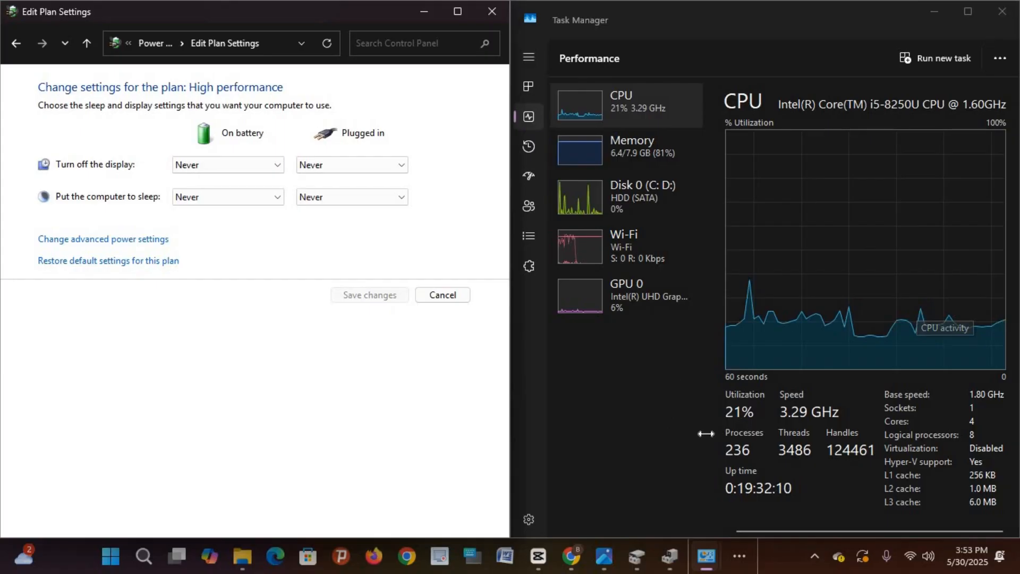
left_click(623, 151)
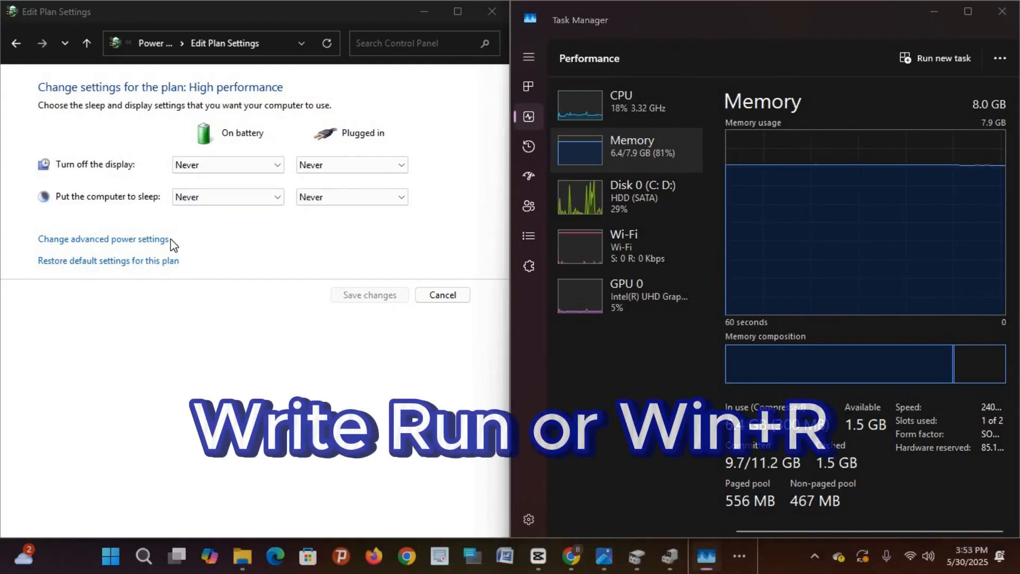
Open the Run dialog, close Task Manager, and run systempropertiesadvanced to open the advanced system properties.
key("super")
type("run")
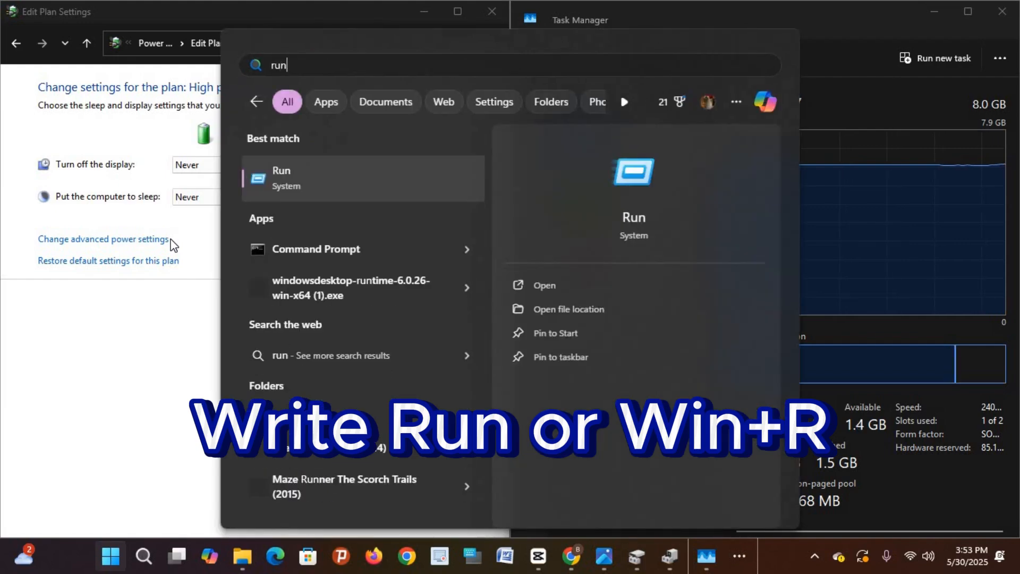
key("Return")
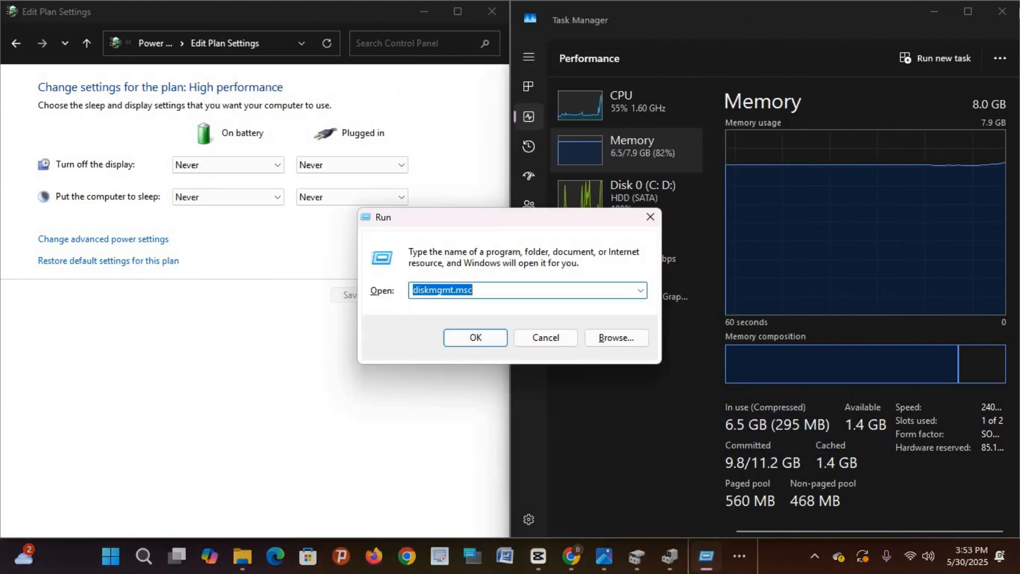
left_click(1002, 11)
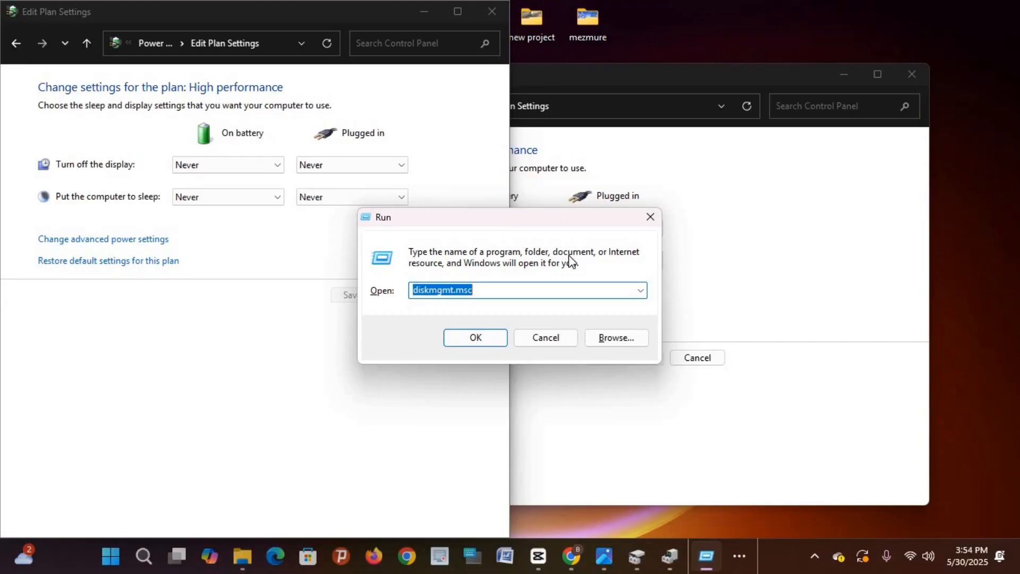
type("syste")
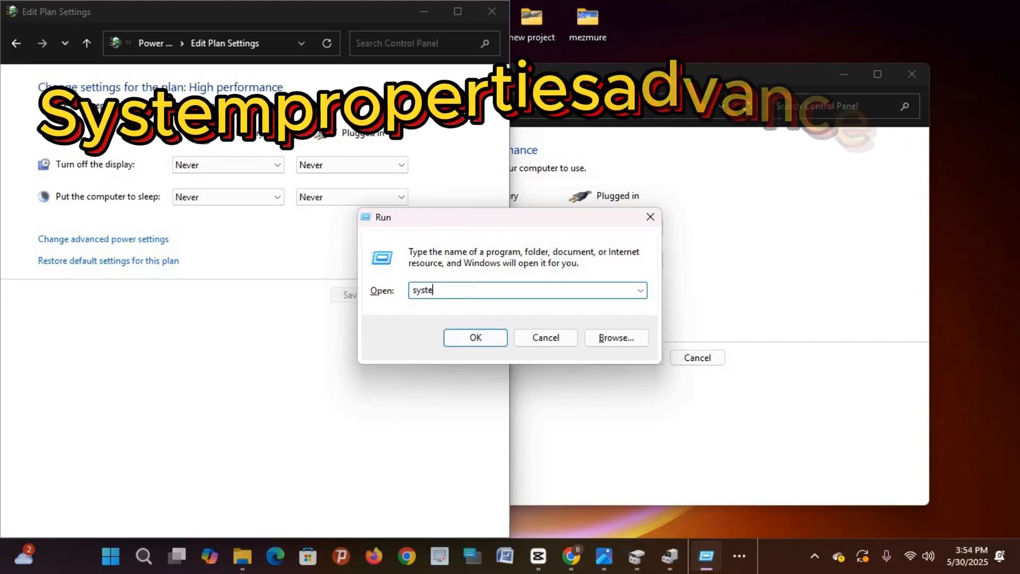
type("m")
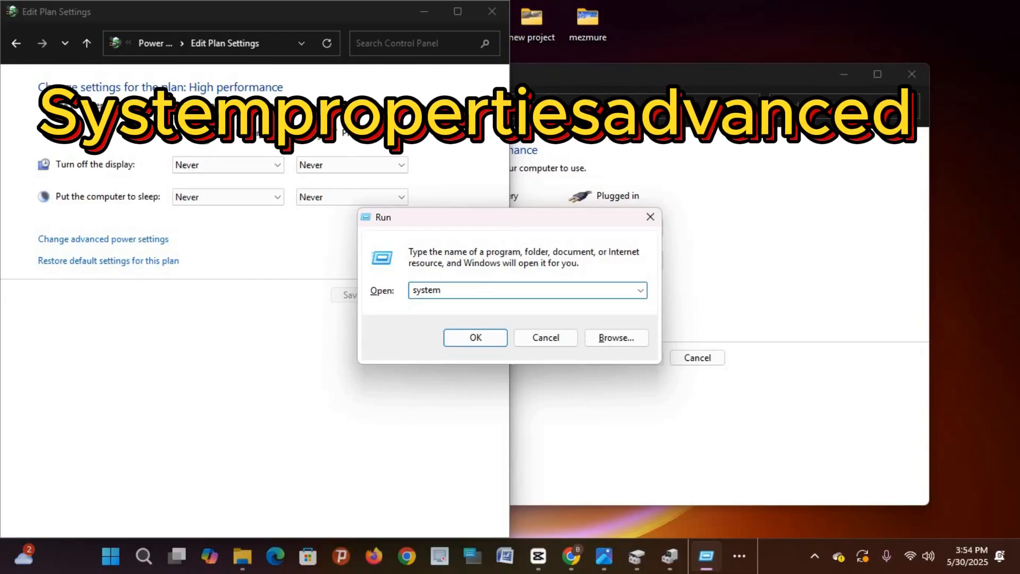
type("propertiesadvanced")
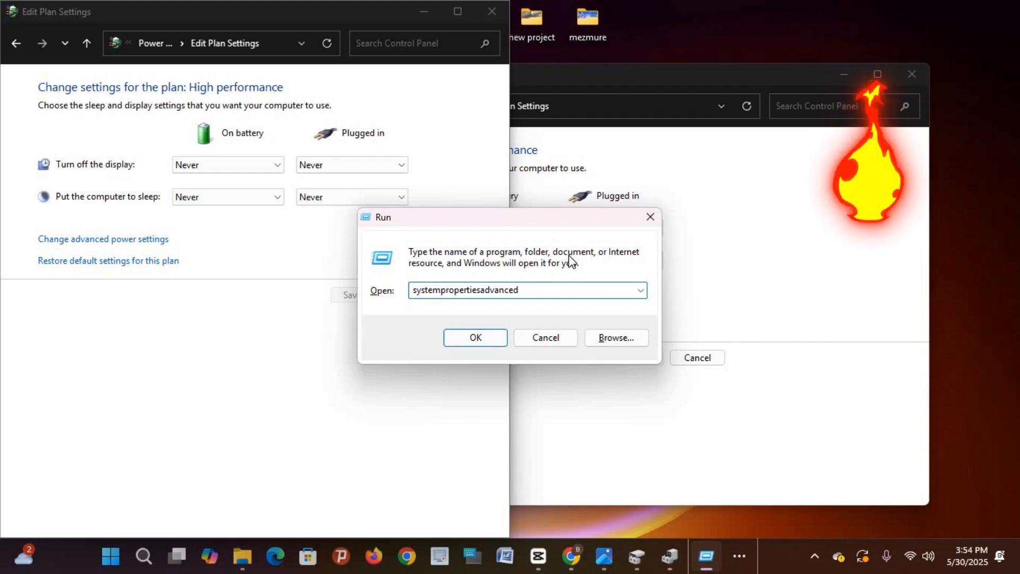
key("Return")
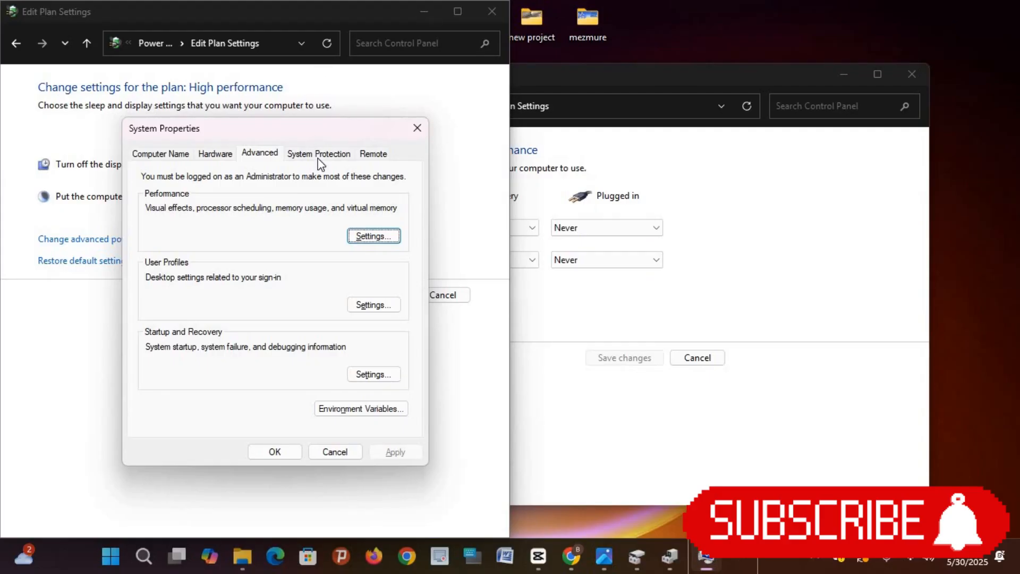
Open the Performance settings and apply the visual effects option "Adjust for best performance".
left_click(374, 237)
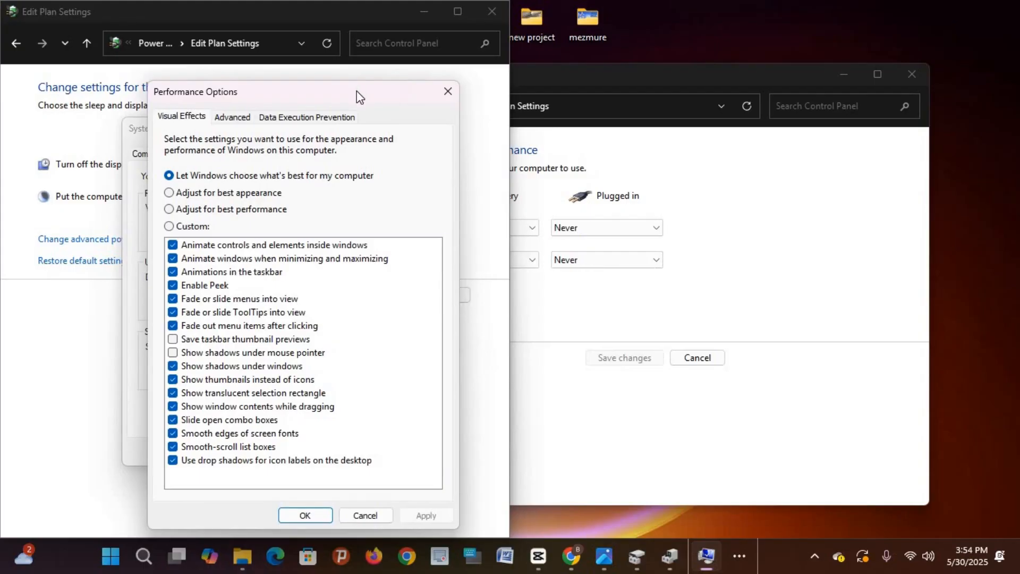
left_click_drag(356, 92, 382, 69)
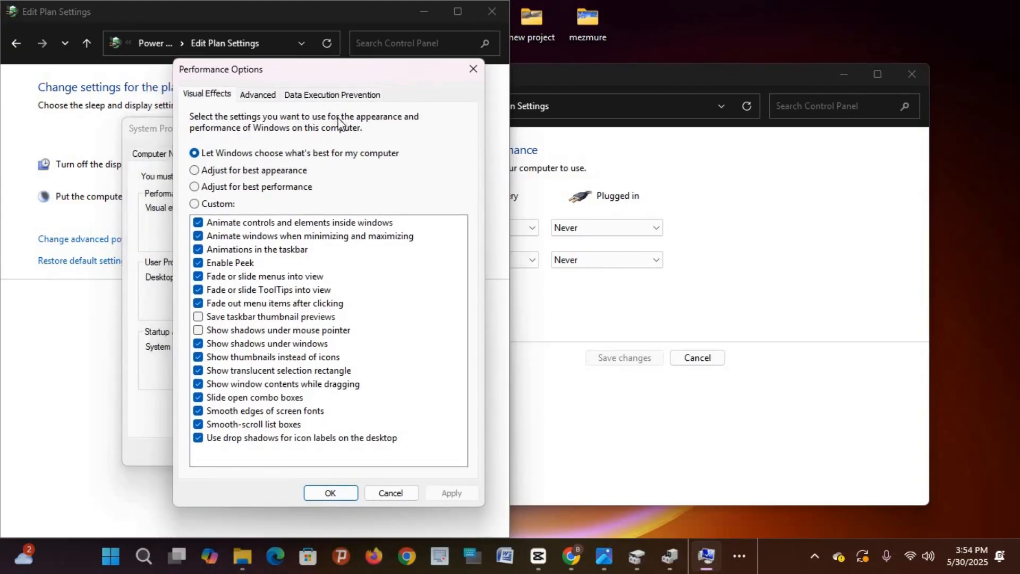
left_click(225, 188)
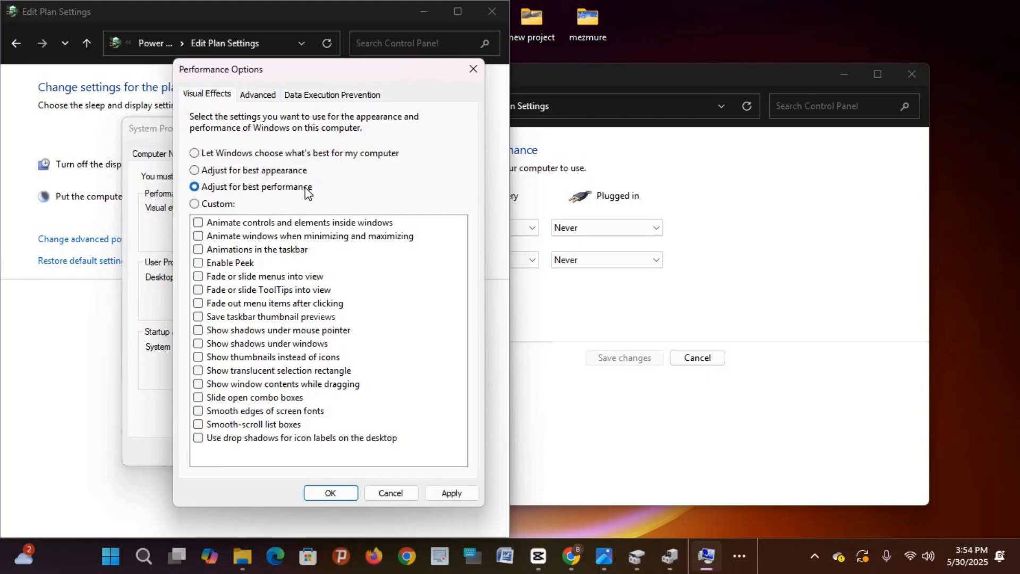
left_click(453, 493)
Open the advanced virtual memory settings and turn off automatic paging file management for all drives.
left_click(269, 96)
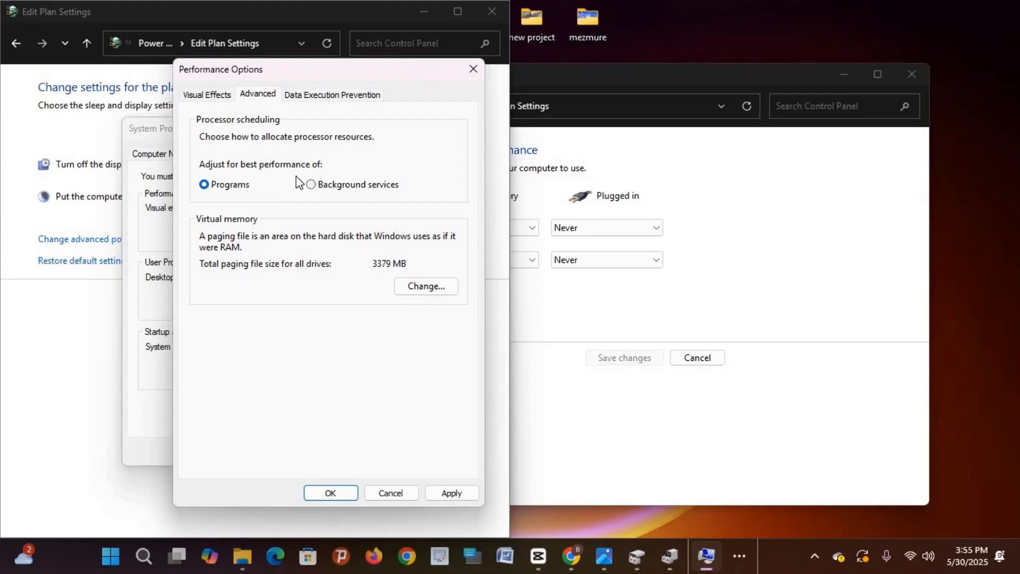
left_click(422, 290)
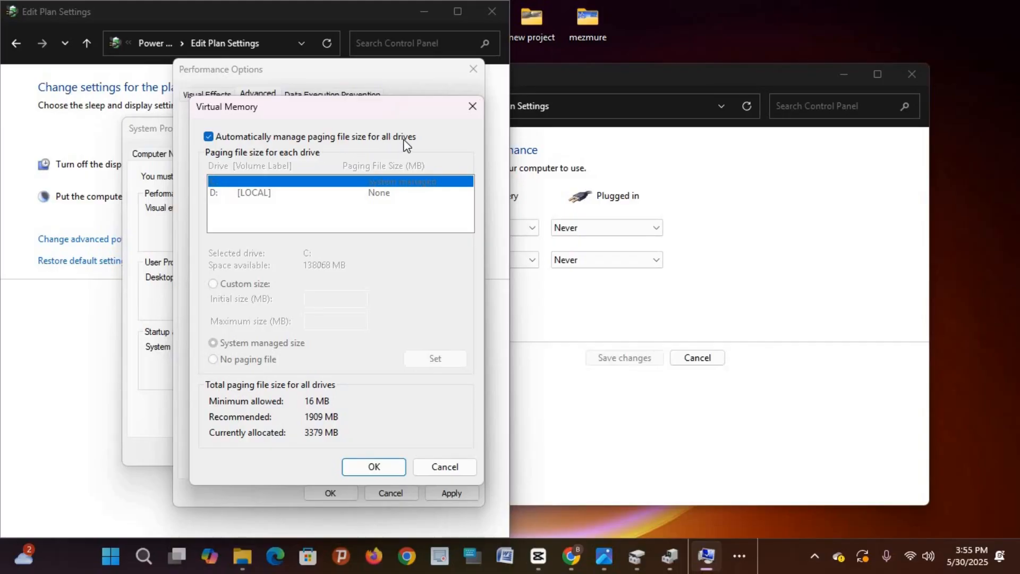
left_click(210, 137)
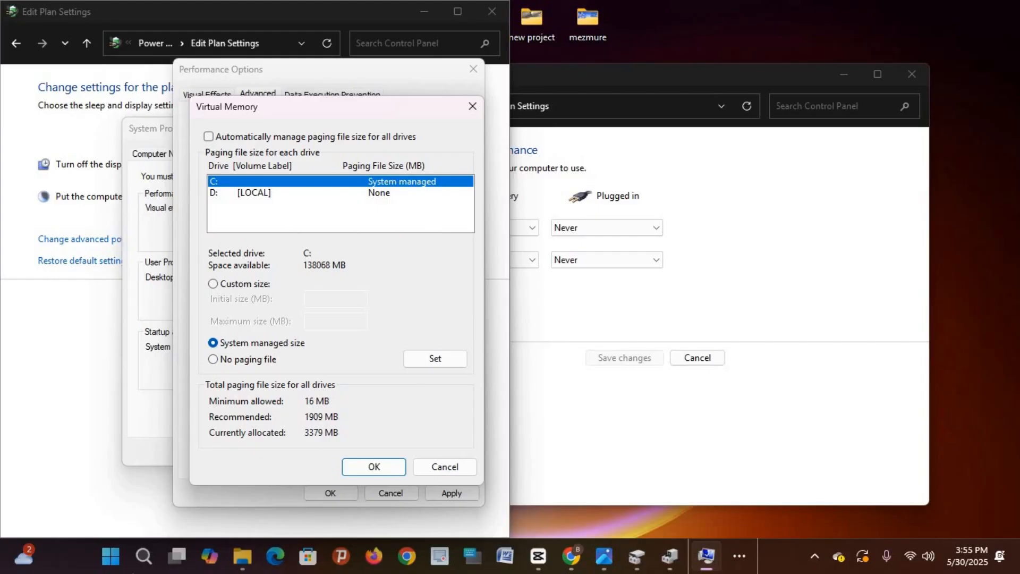
Open Calculator and start a multiplication with 1536 as the first factor.
left_click(112, 558)
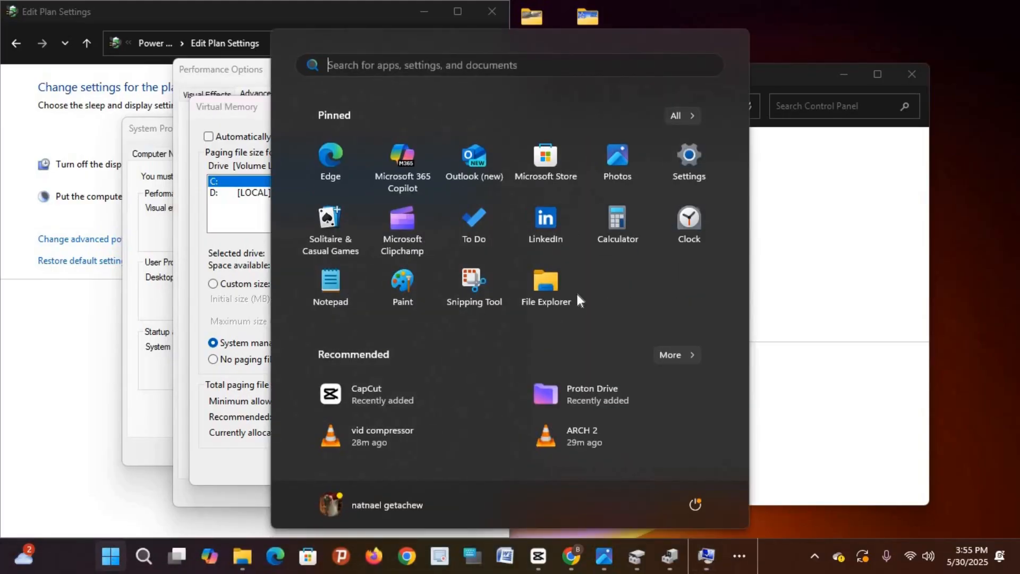
left_click(614, 249)
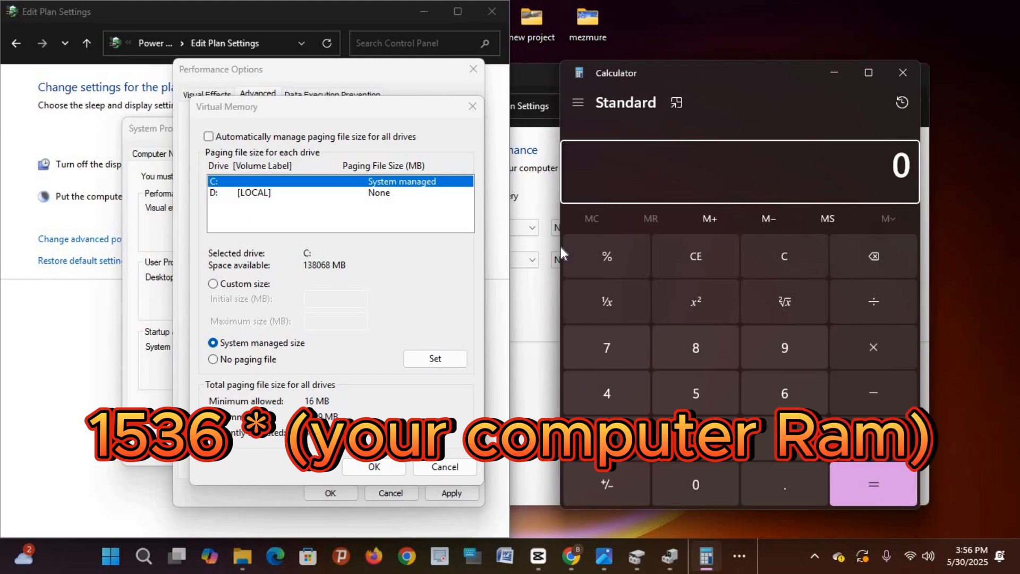
left_click(721, 195)
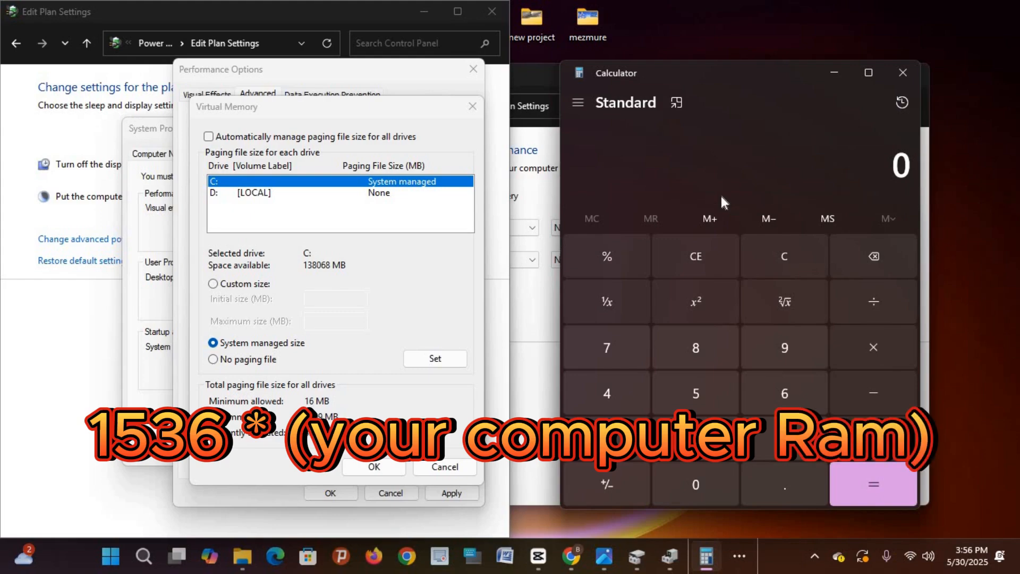
type("1,536")
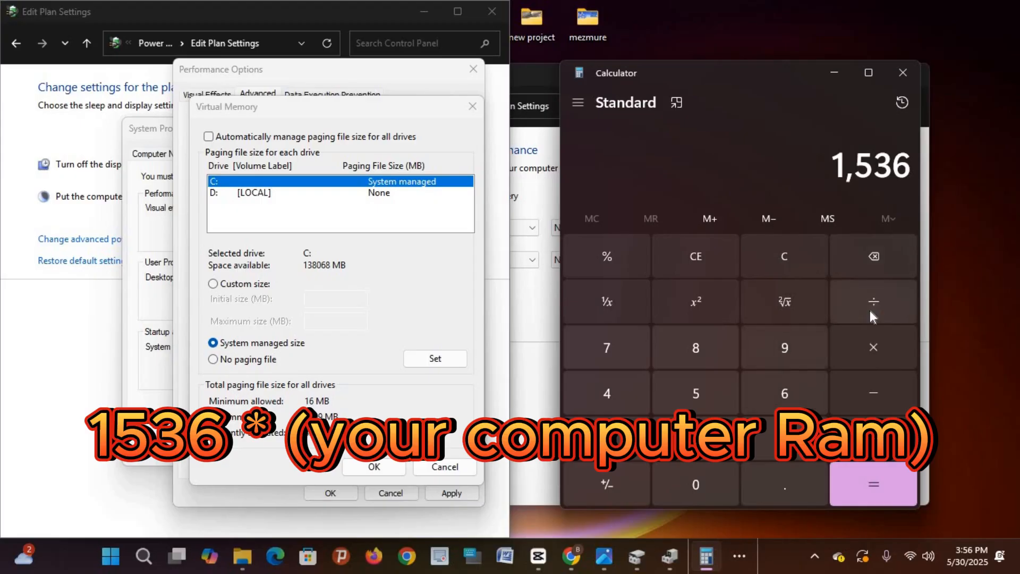
left_click(871, 351)
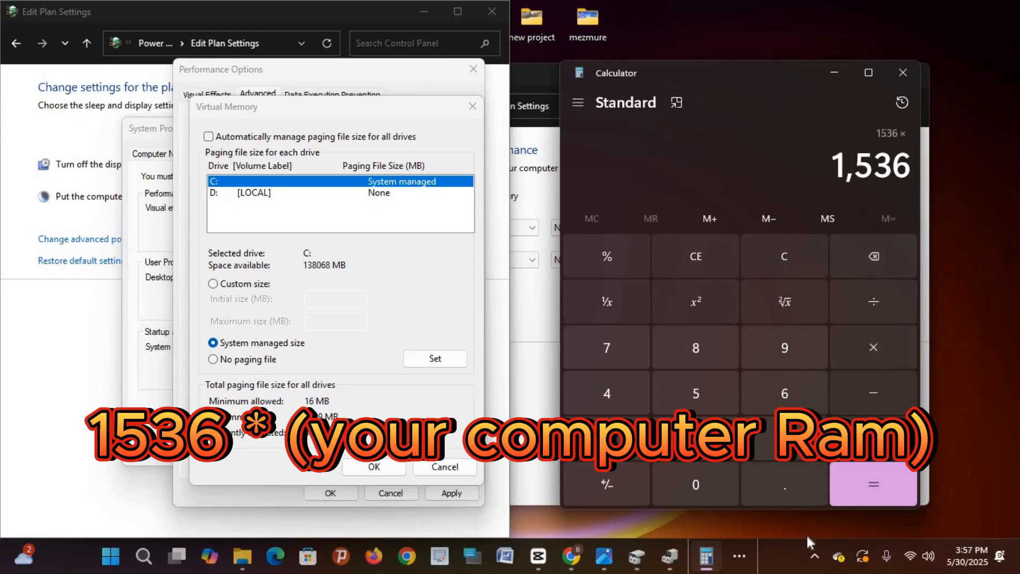
Check the installed memory size in Task Manager, minimize it, and complete the calculation 1536 × 8 in Calculator.
right_click(786, 570)
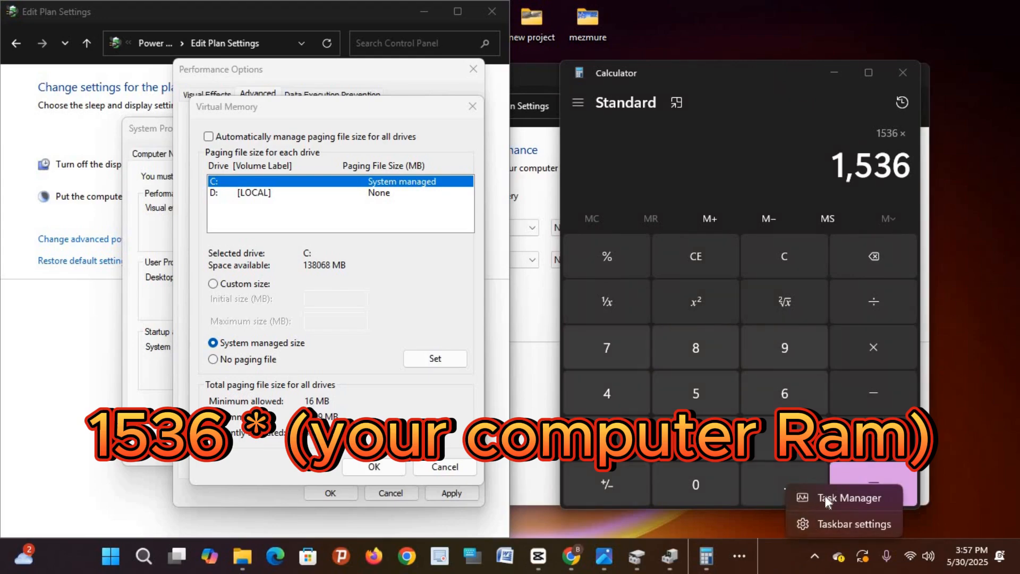
left_click(825, 495)
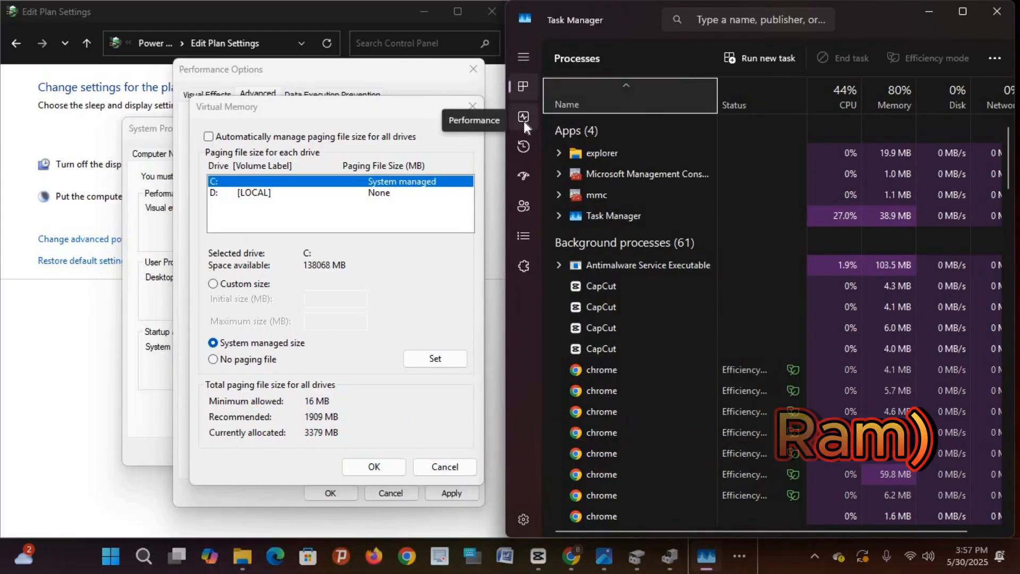
left_click(524, 121)
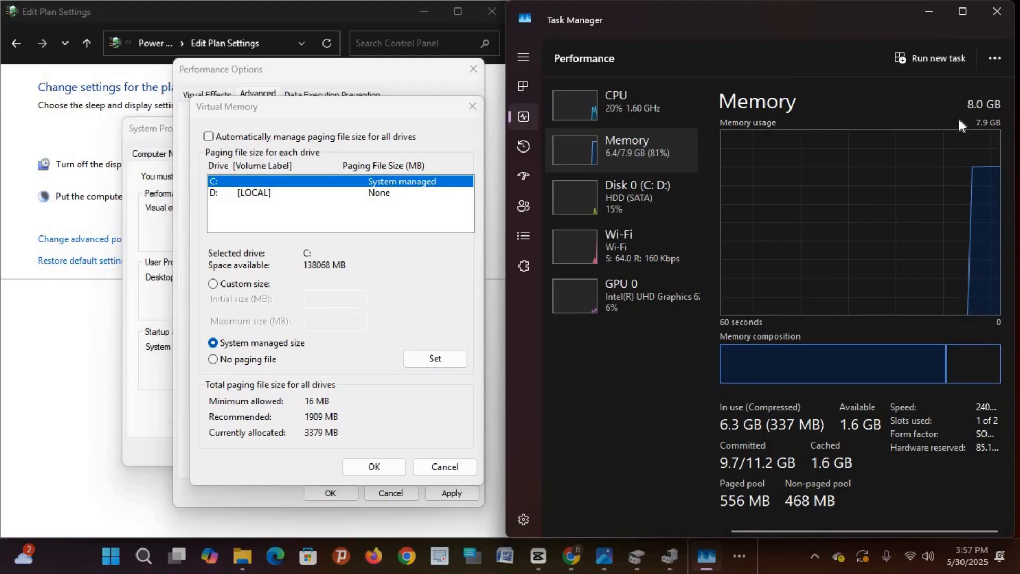
left_click(928, 10)
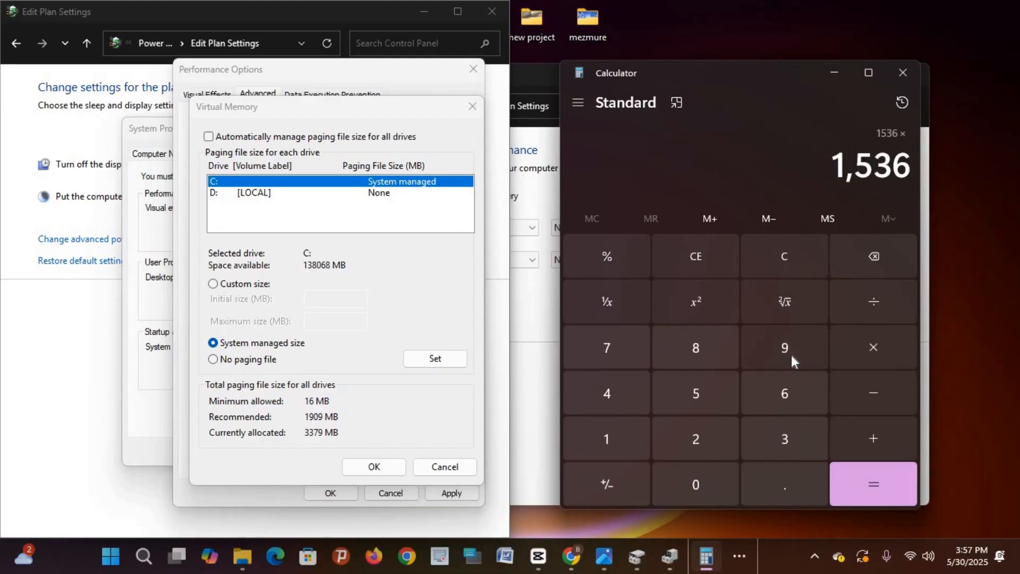
left_click(714, 355)
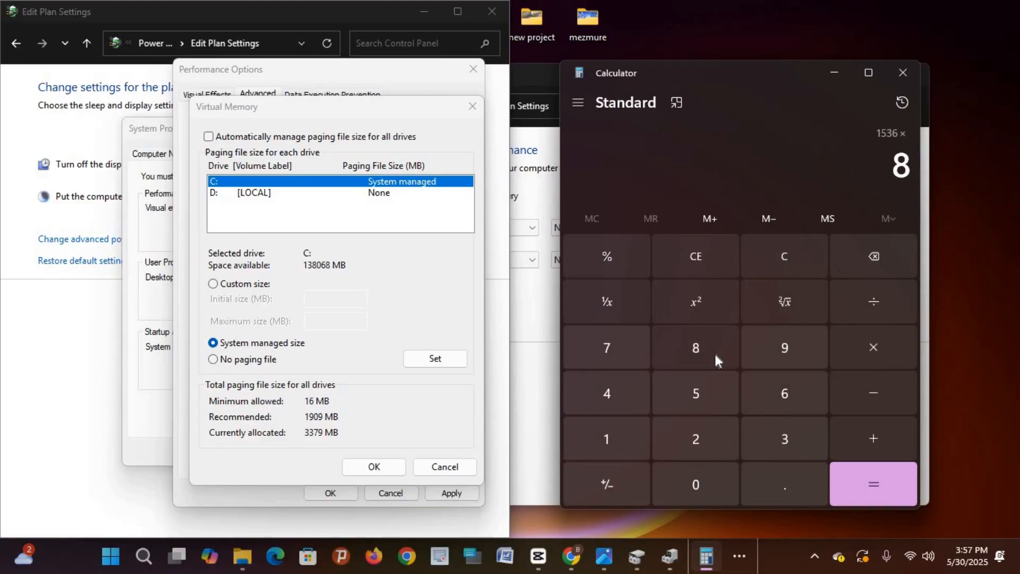
left_click(865, 467)
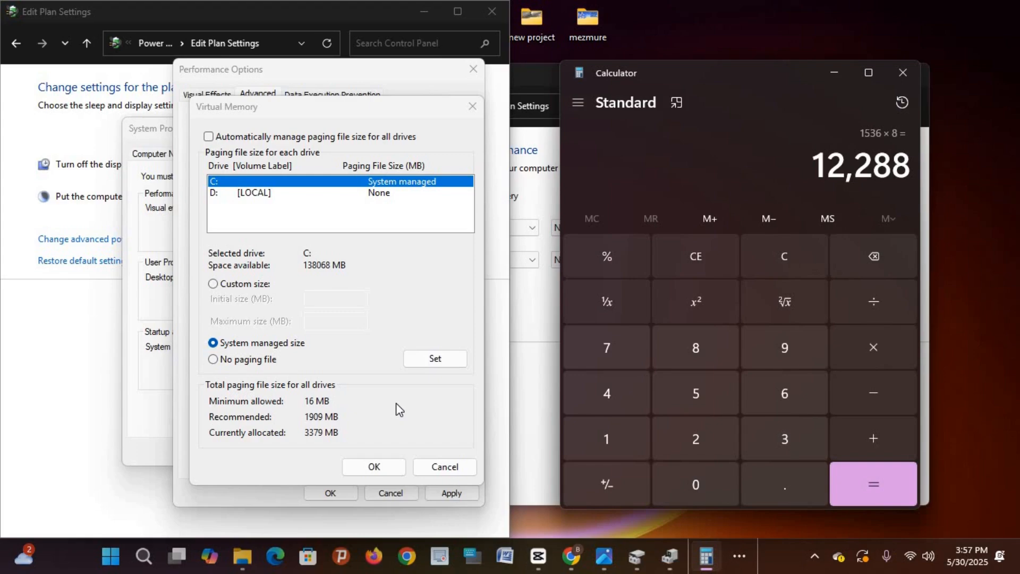
Give drive C: a custom paging file with initial and maximum sizes of 12288 MB, and confirm the virtual memory settings.
left_click(247, 283)
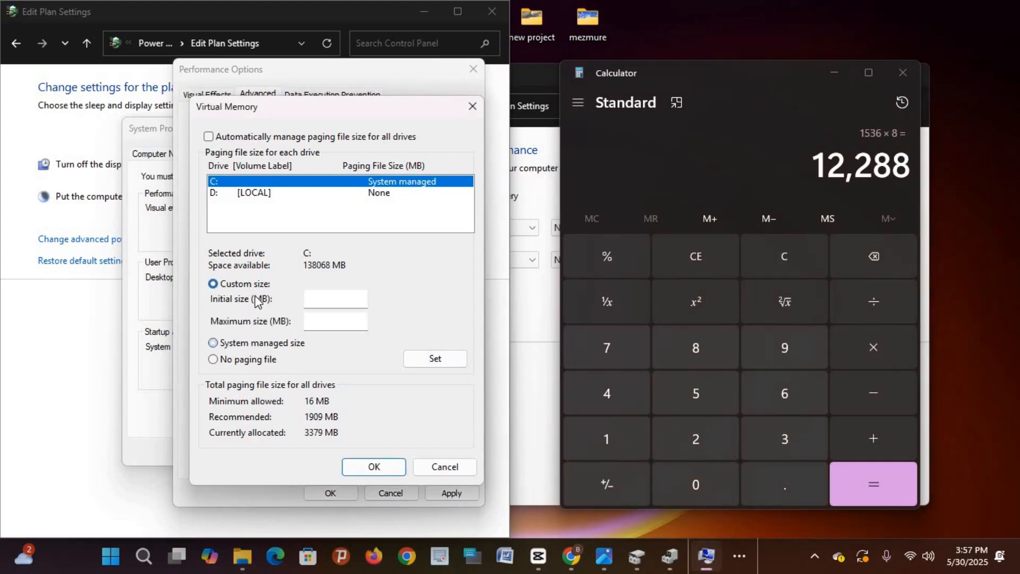
left_click(332, 300)
type("12")
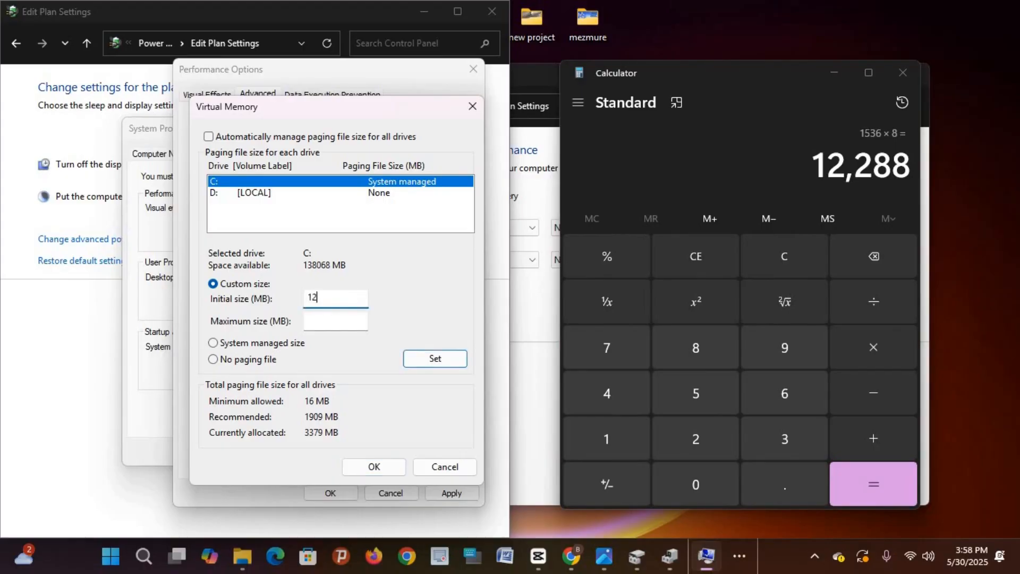
type("288")
left_click(321, 322)
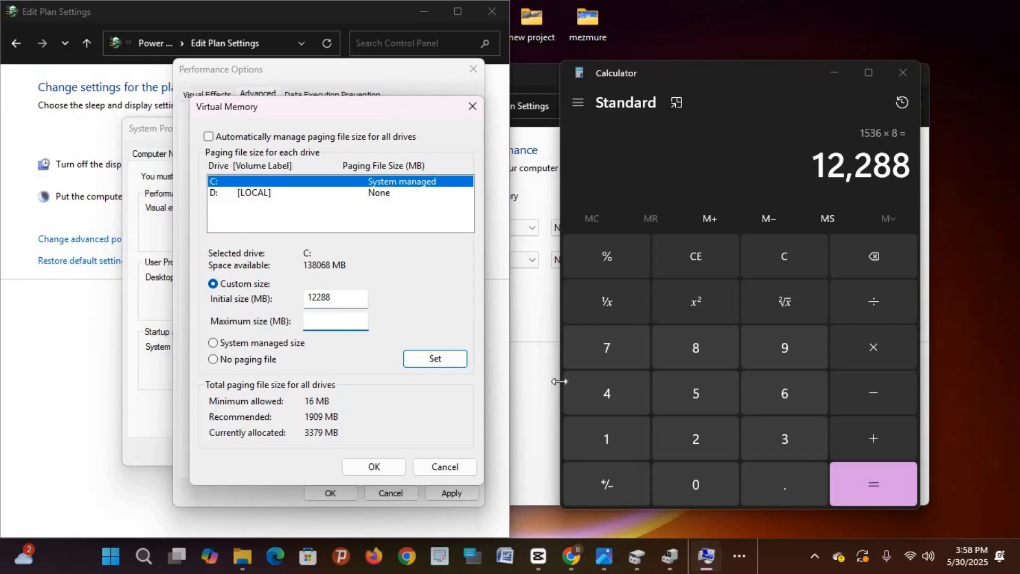
type("12288")
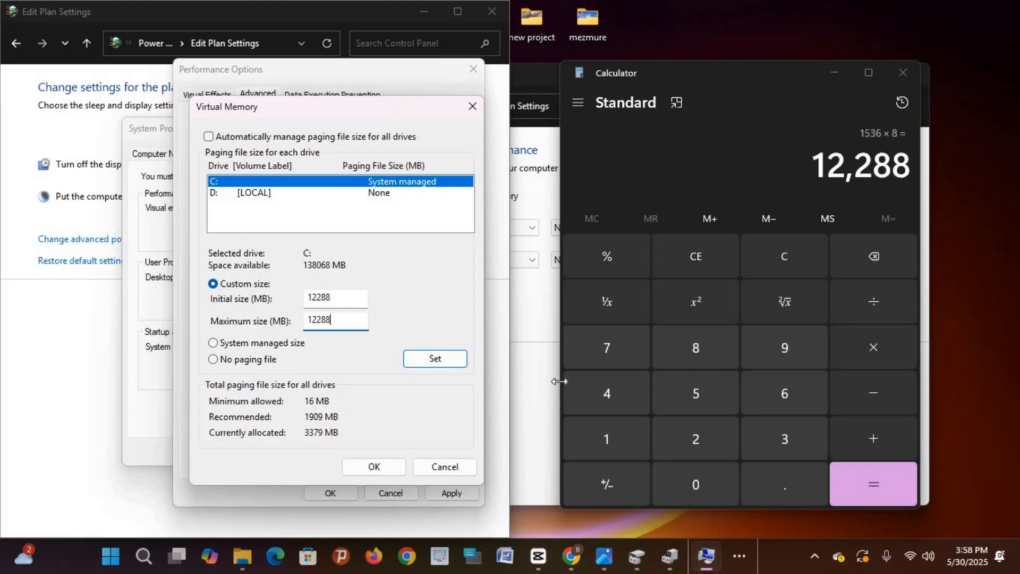
left_click(378, 478)
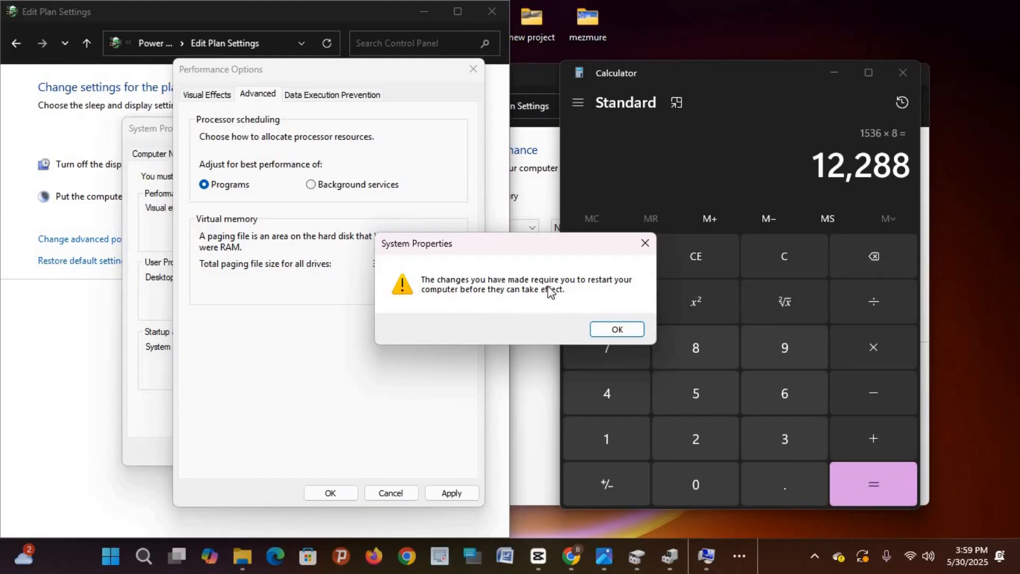
Dismiss the restart notice, confirm the Performance Options, and close System Properties.
left_click(645, 244)
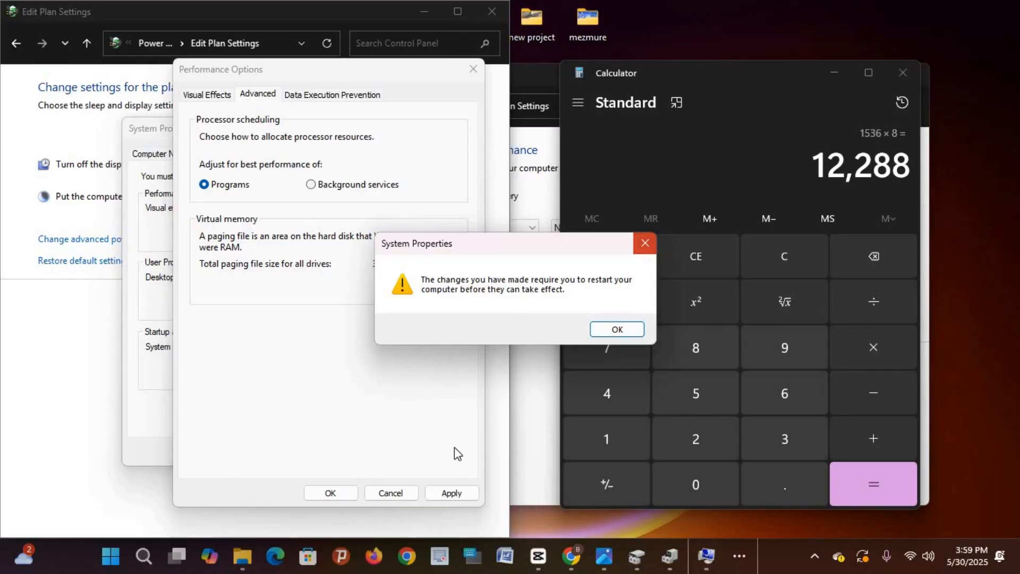
left_click(330, 493)
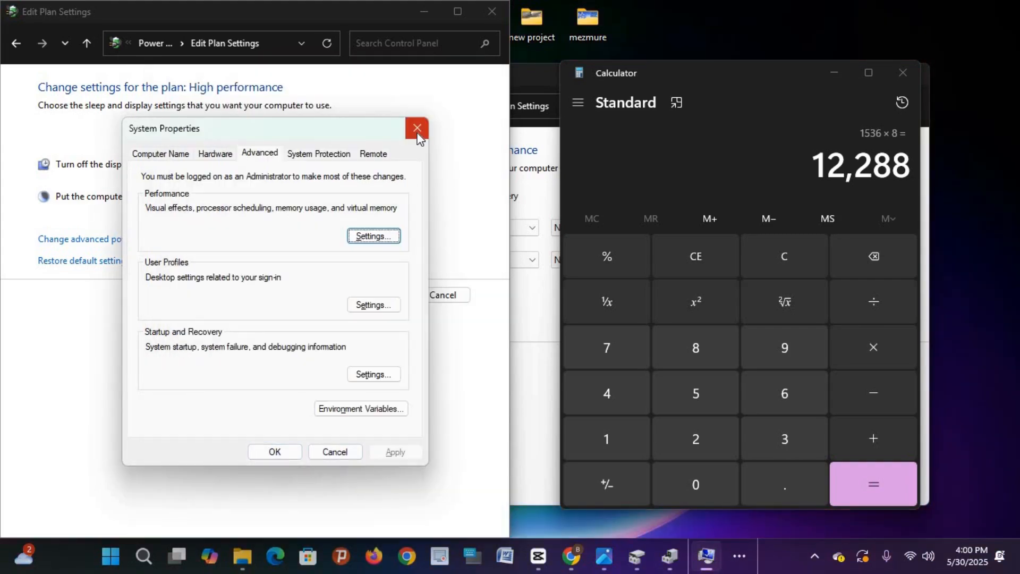
left_click(417, 132)
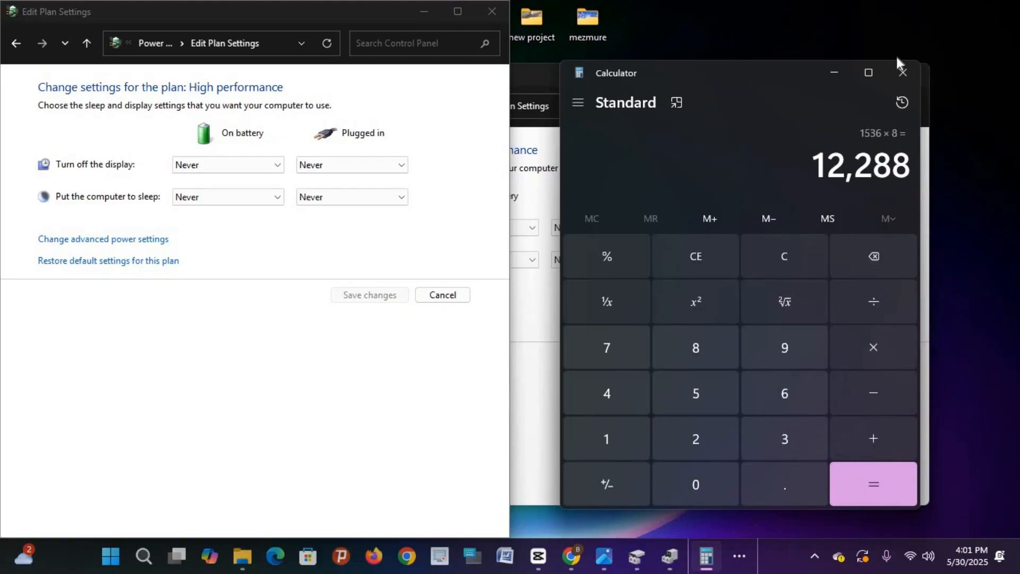
Close Calculator and turn off transparency effects in the Windows color personalization settings.
left_click(903, 73)
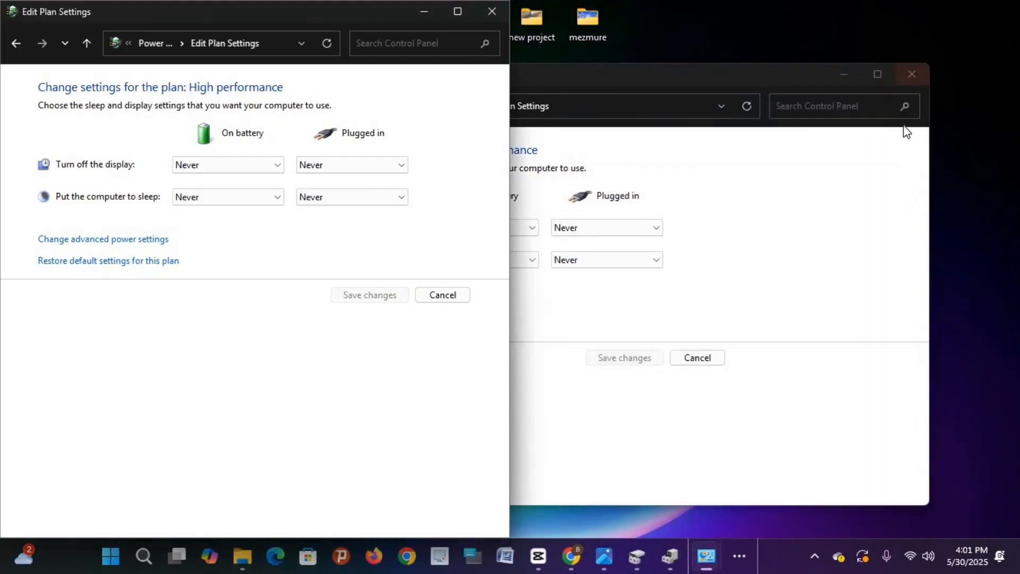
left_click(111, 556)
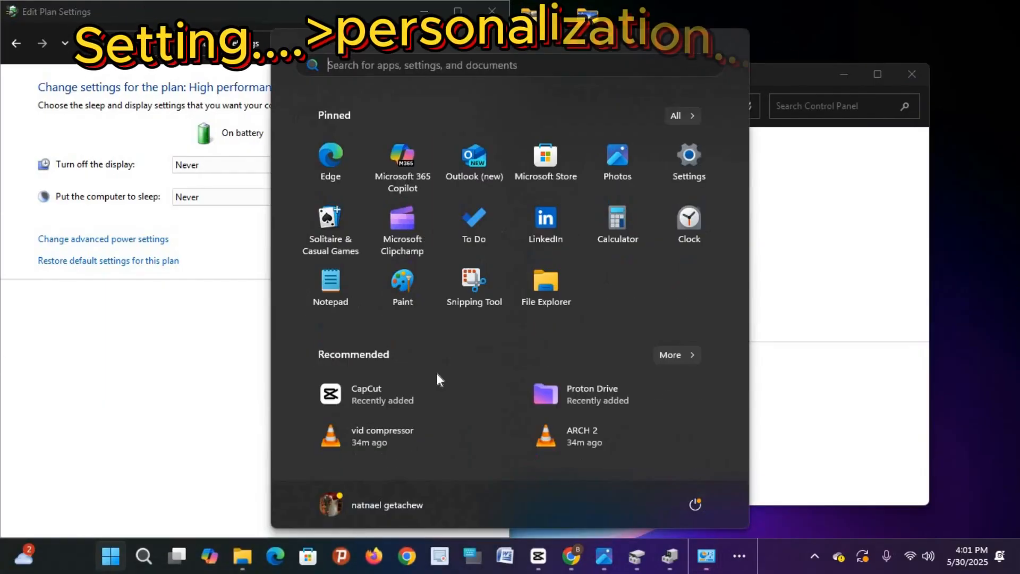
left_click(688, 175)
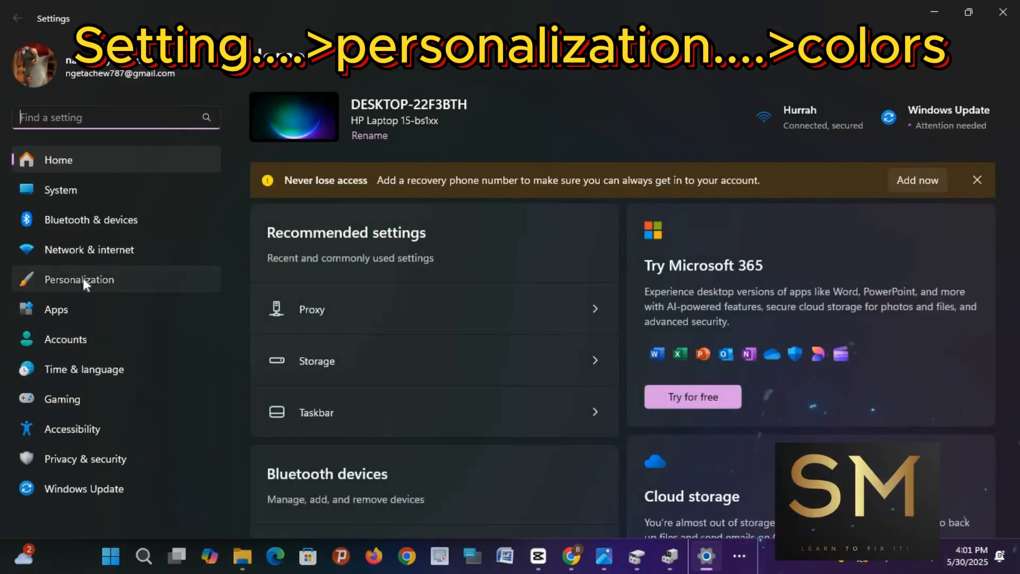
left_click(83, 278)
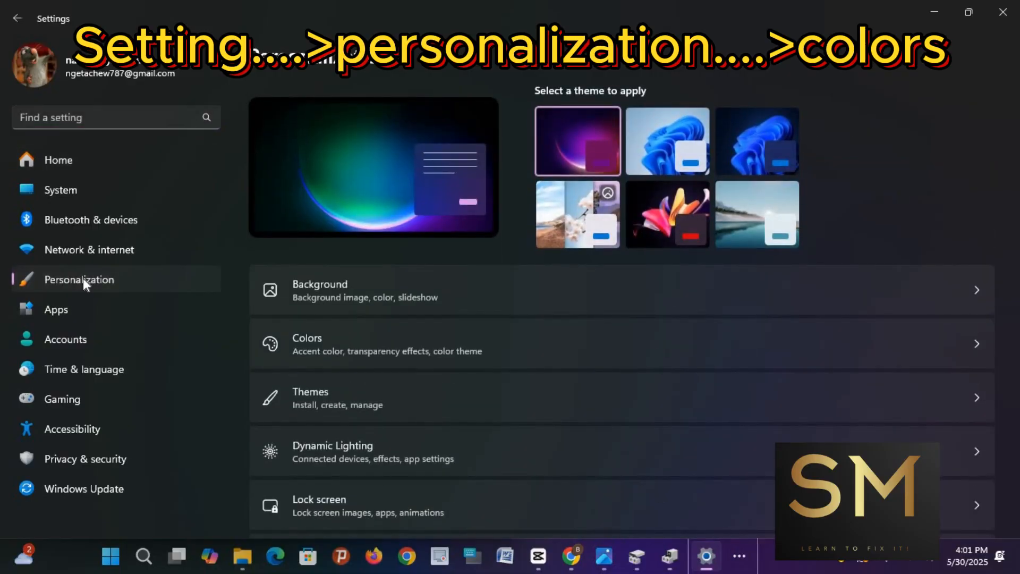
left_click(388, 344)
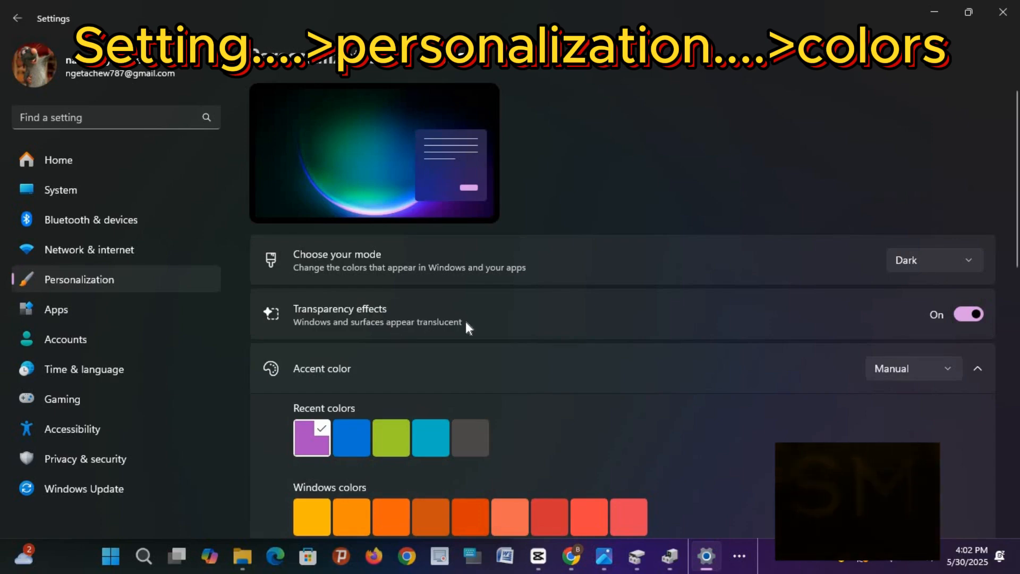
left_click(964, 318)
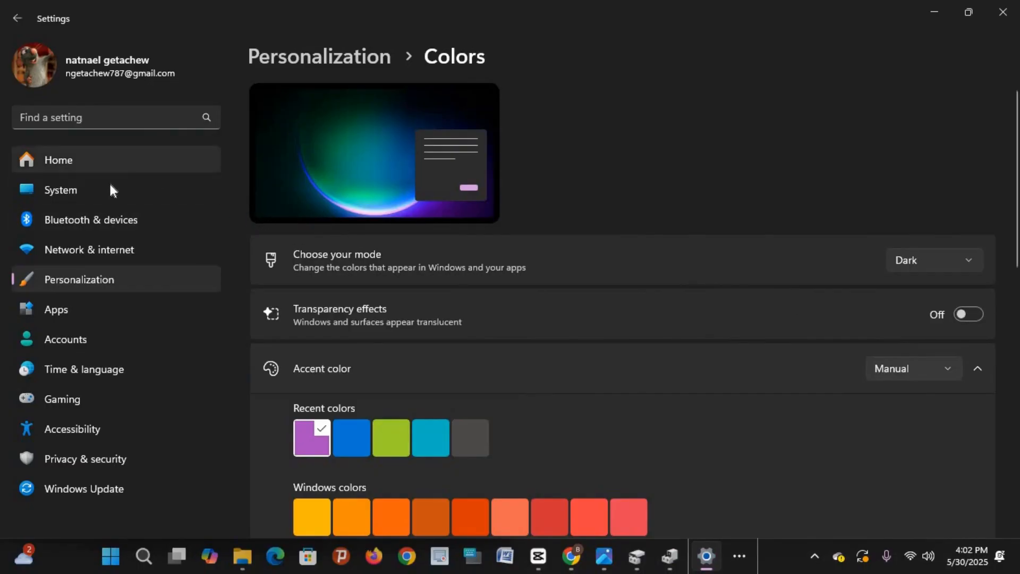
Turn off notifications from apps and other senders in the system settings.
left_click(72, 190)
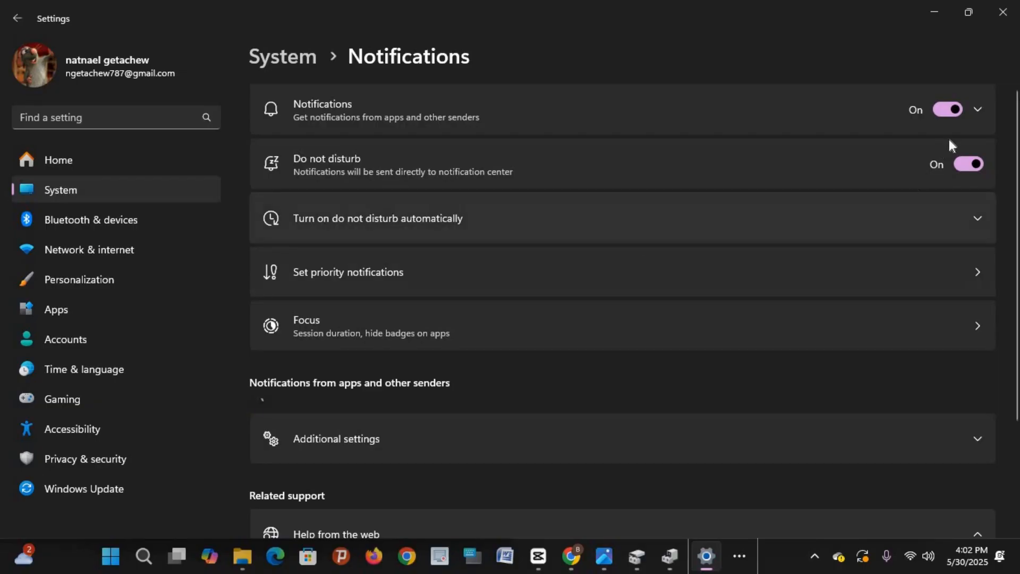
left_click(954, 112)
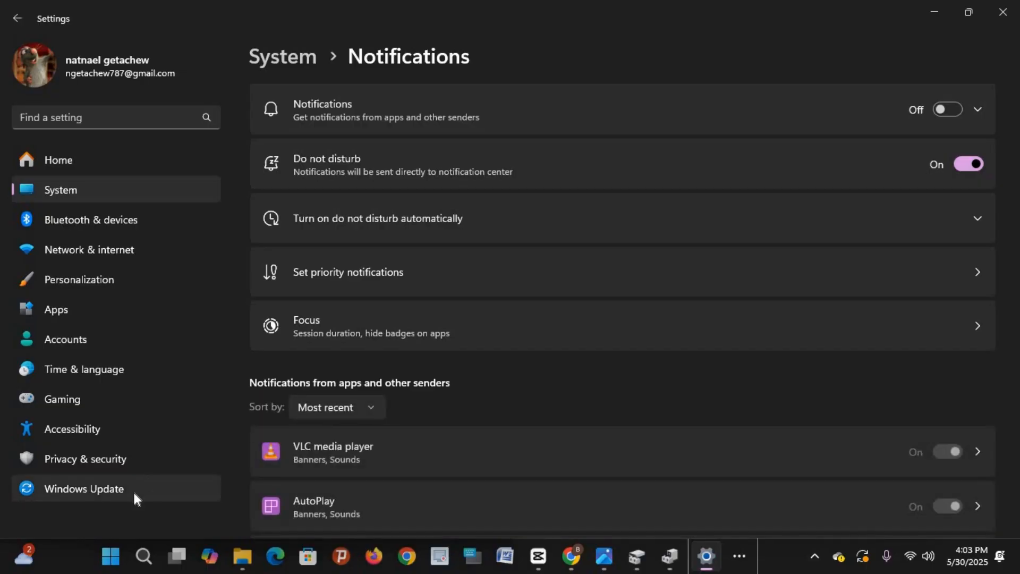
In Windows Update, turn off getting the latest updates as soon as they're available, and show the available pause durations.
left_click(202, 483)
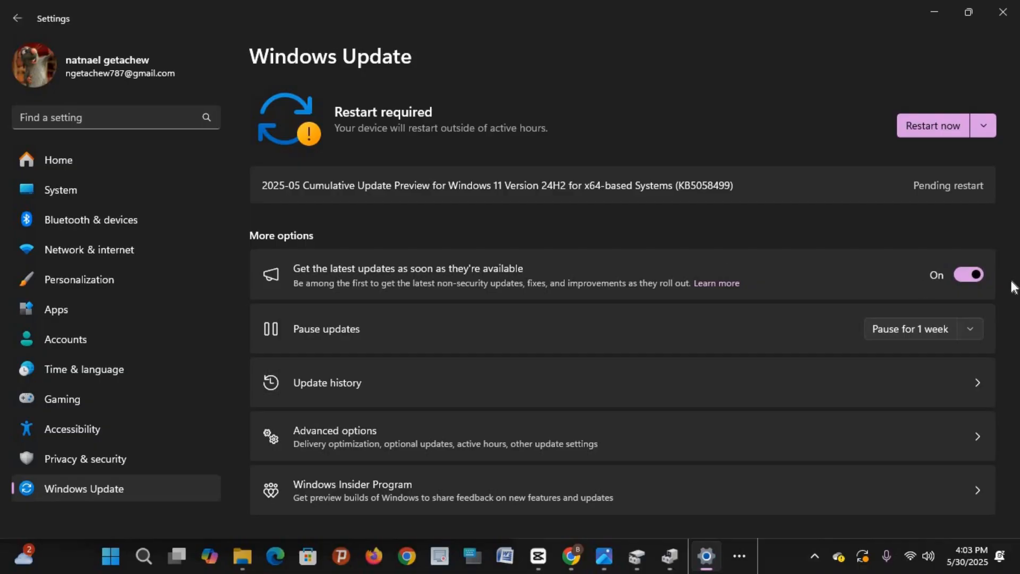
left_click(969, 275)
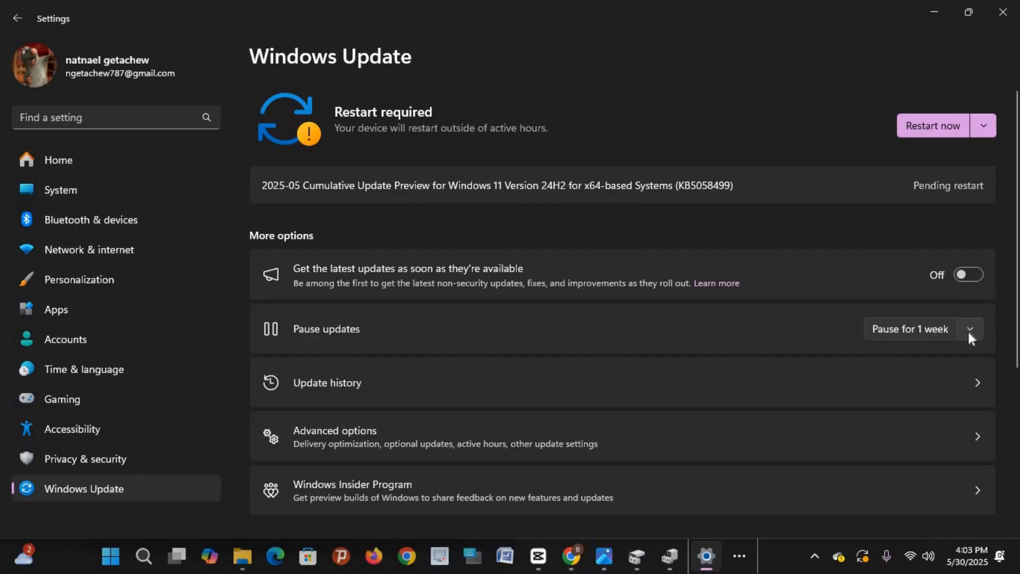
left_click(969, 331)
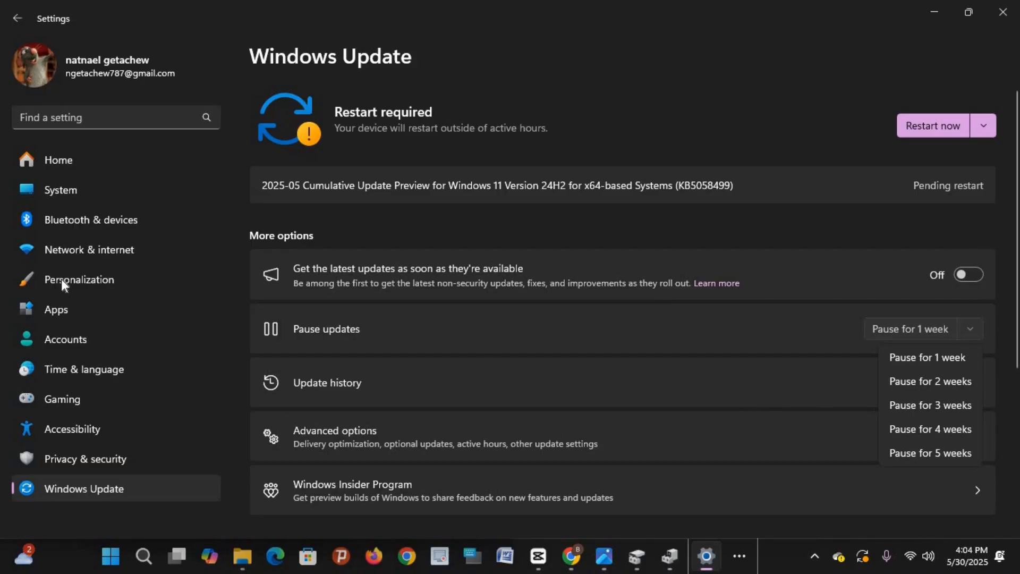
Minimize Settings and close both Edit Plan Settings windows to return to the desktop.
left_click(932, 13)
left_click(490, 11)
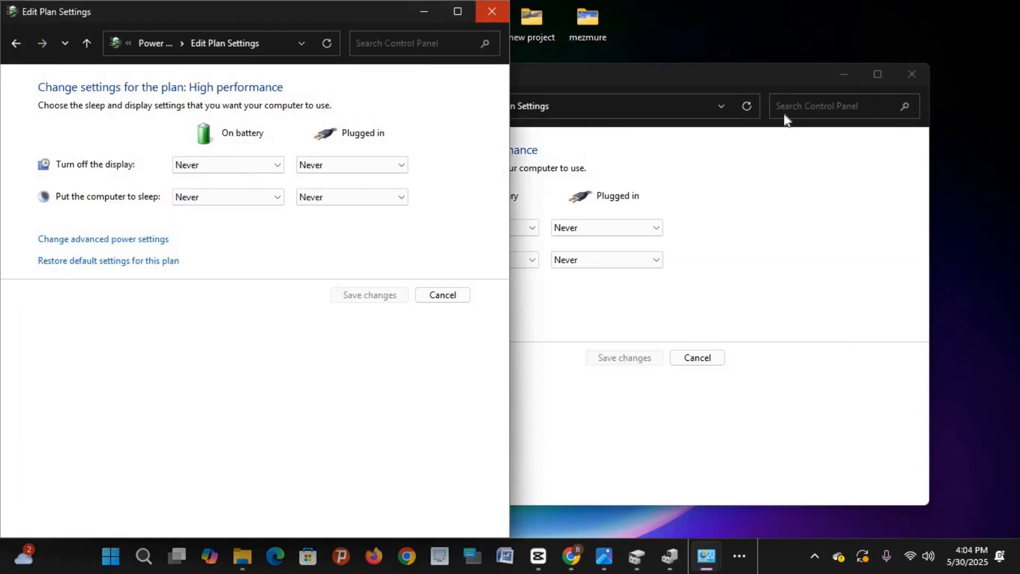
left_click(911, 75)
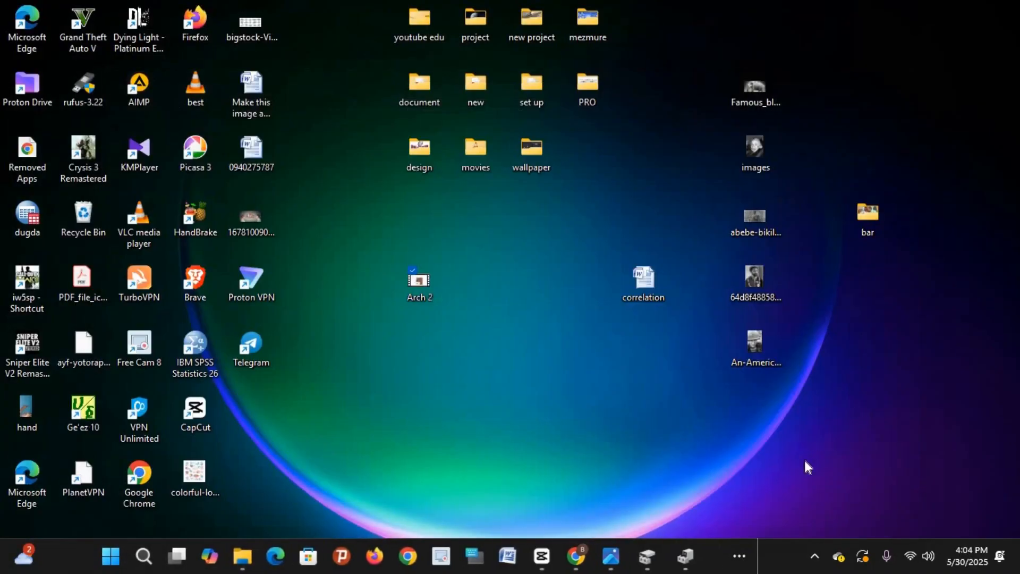